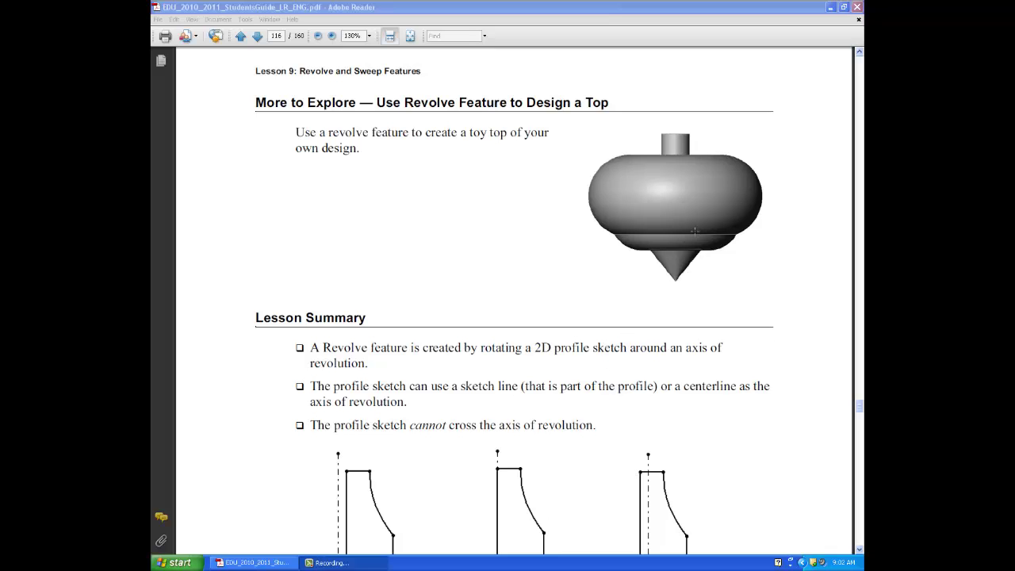
Launch SolidWorks 2010 and create a new blank Part document, Part1
left_click(181, 562)
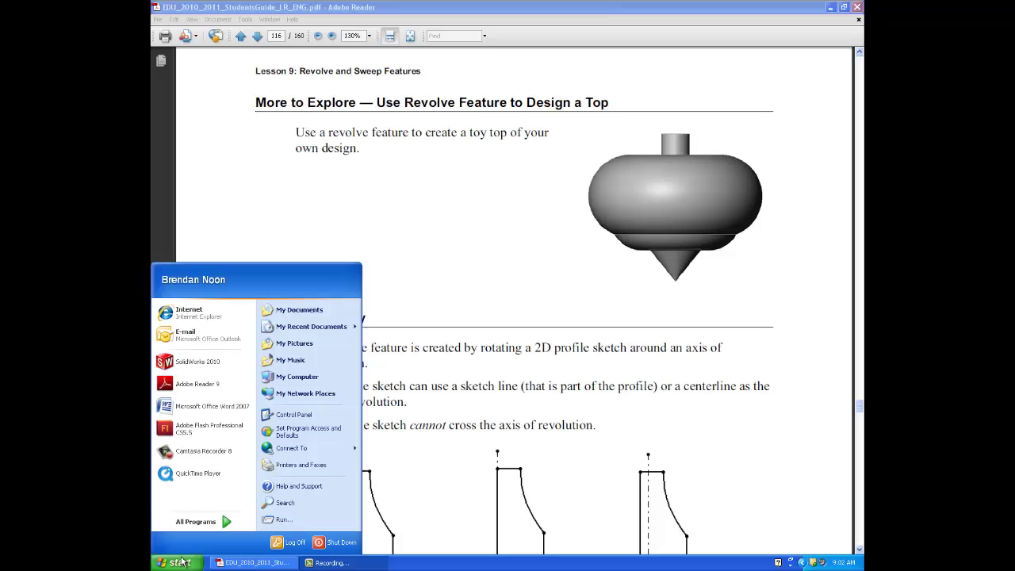
left_click(221, 366)
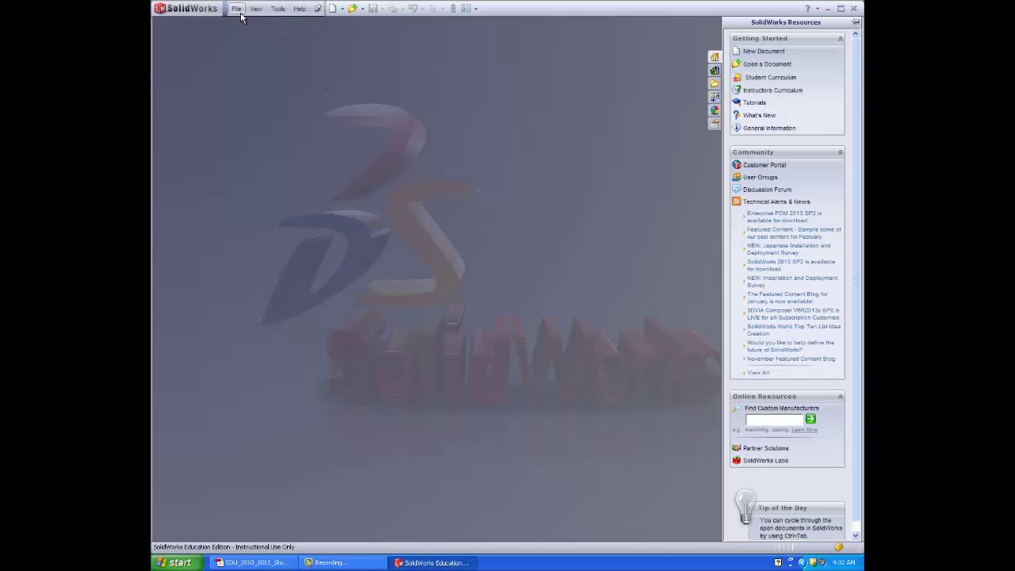
left_click(238, 9)
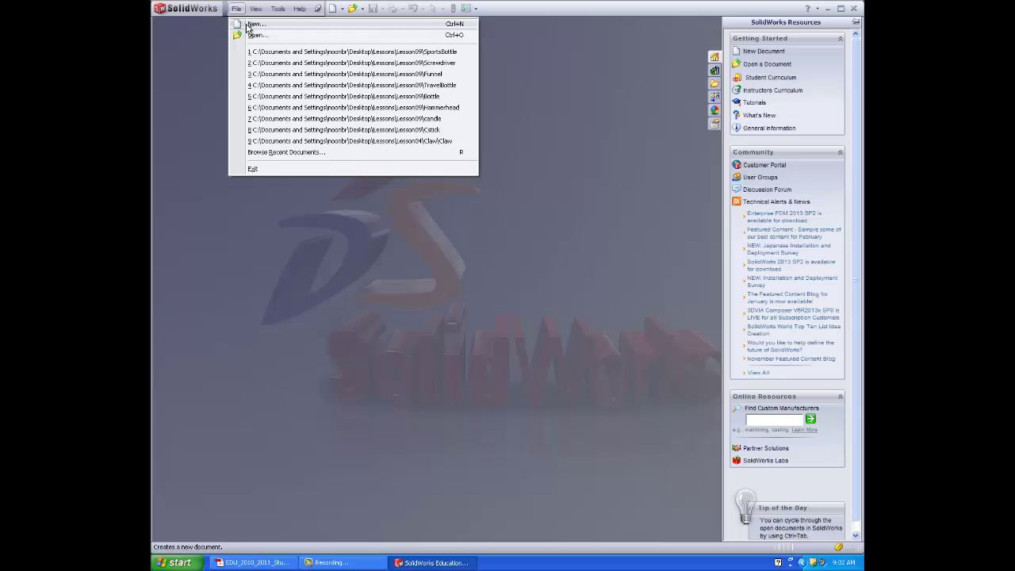
left_click(252, 25)
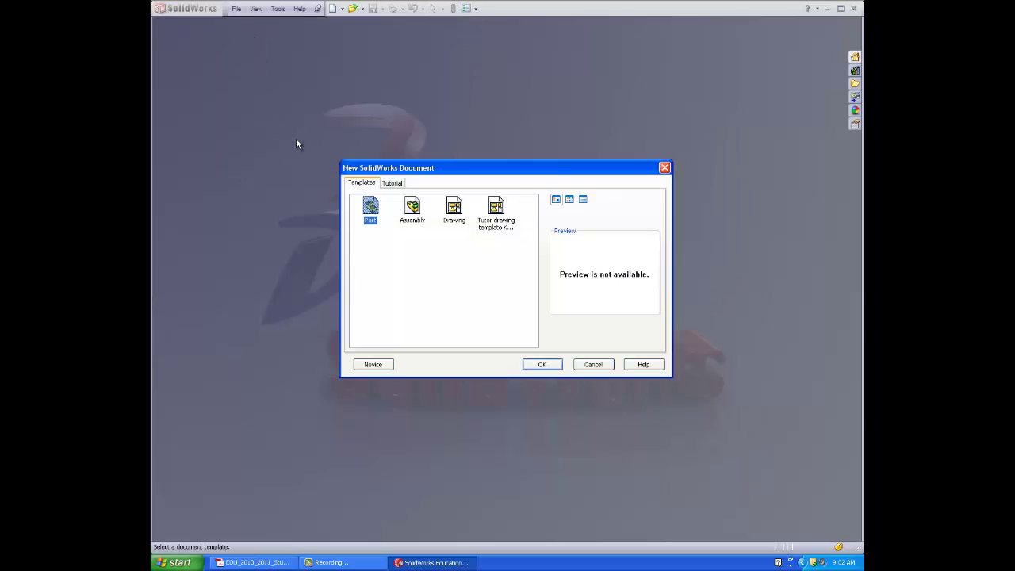
left_click(545, 365)
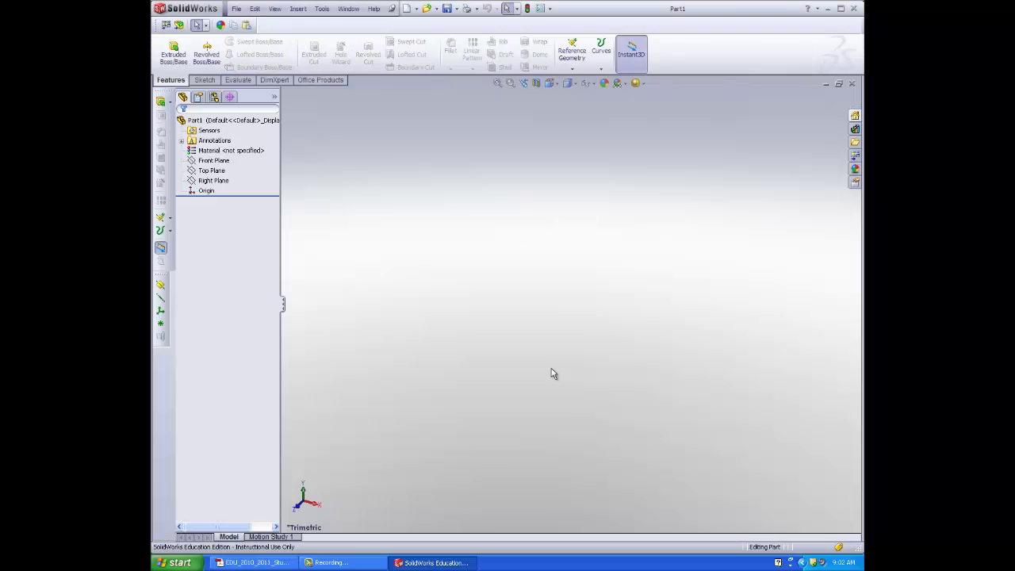
Open the Revolve and Sweep Features tutorial at its Sketching a Revolve Profile page
left_click(373, 9)
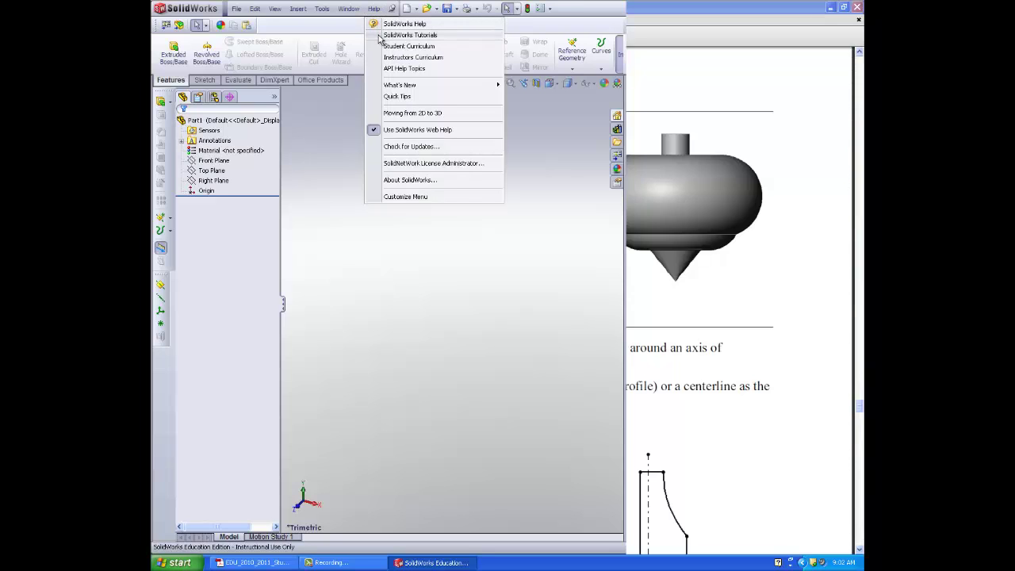
left_click(378, 37)
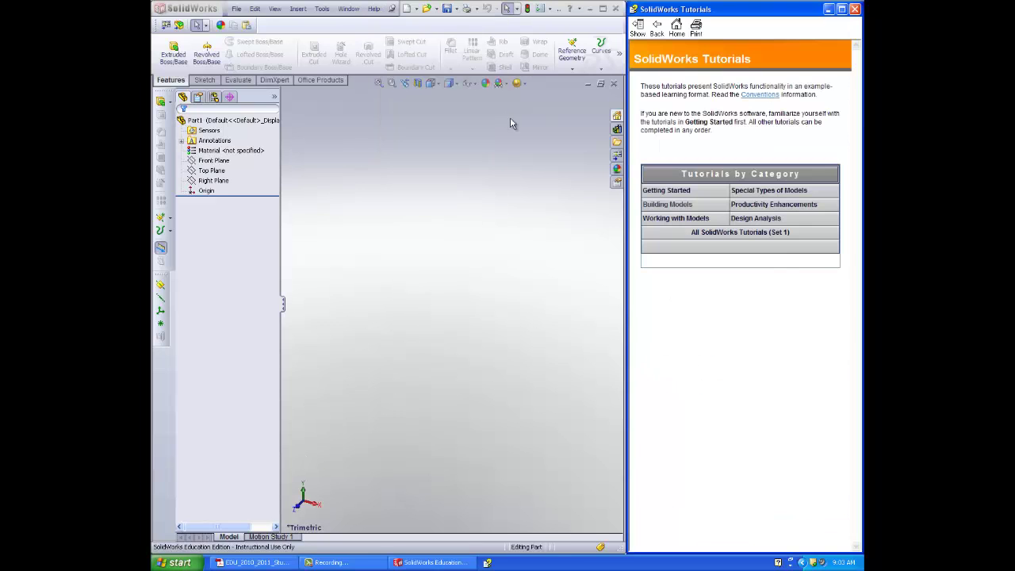
left_click(672, 208)
left_click(689, 220)
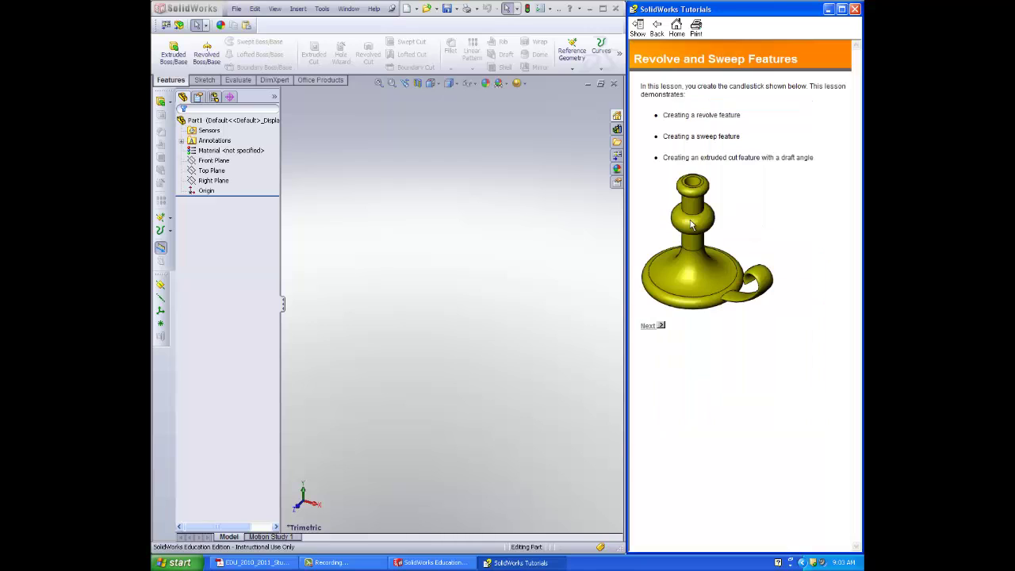
left_click(650, 325)
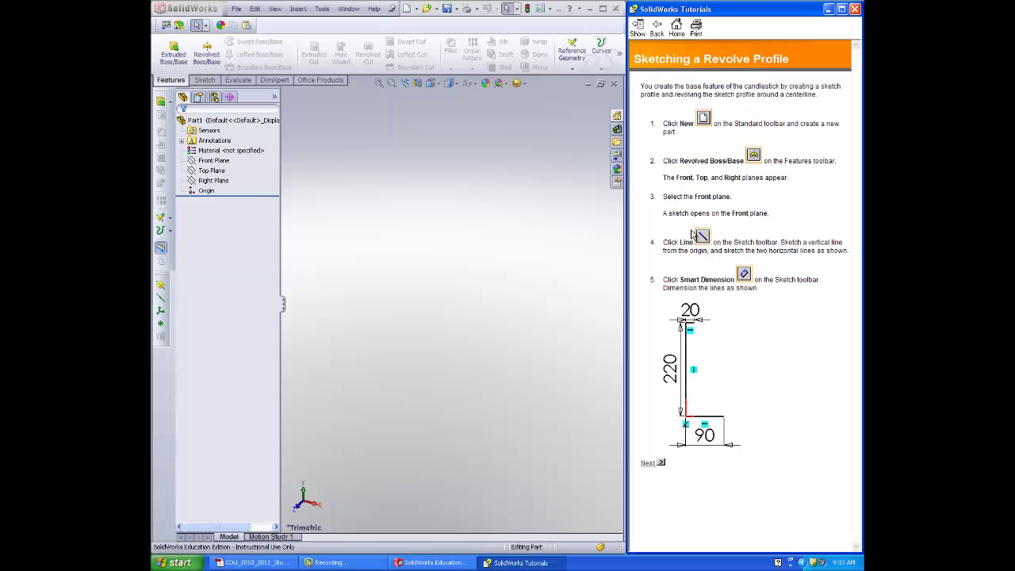
Start a Revolved Boss sketch on the Front Plane: vertical line from origin, short top line
left_click(202, 60)
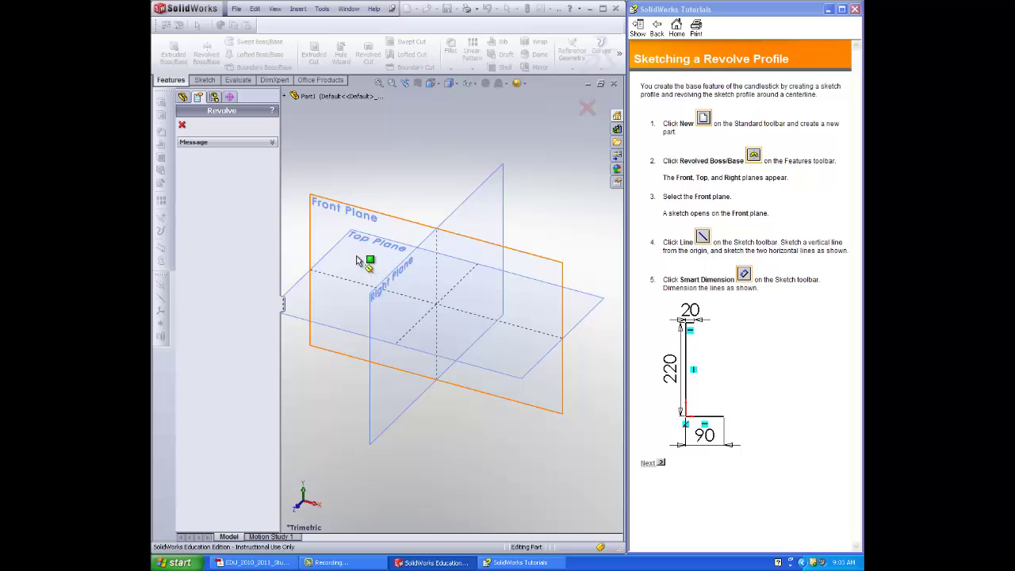
left_click(335, 216)
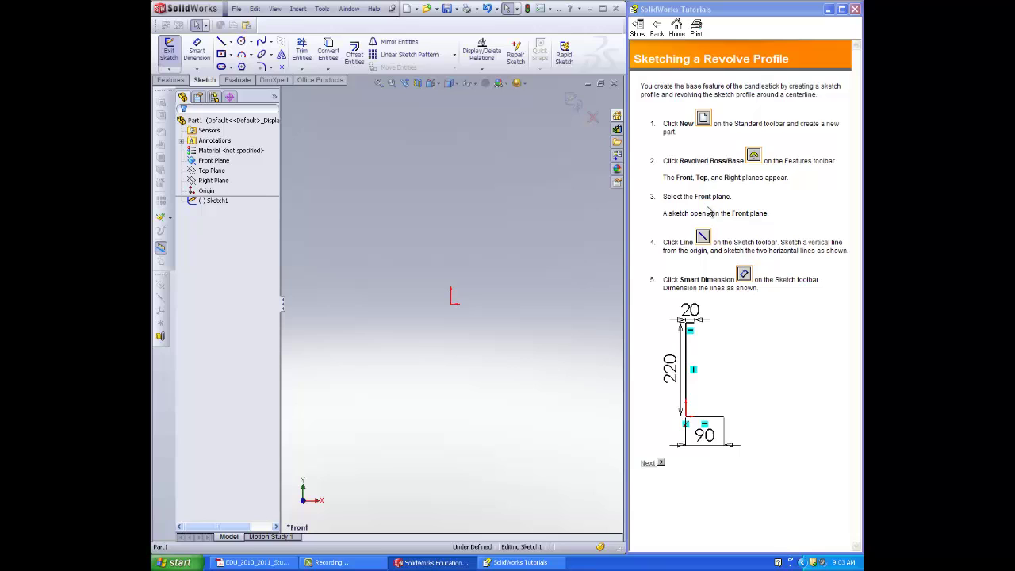
left_click(222, 42)
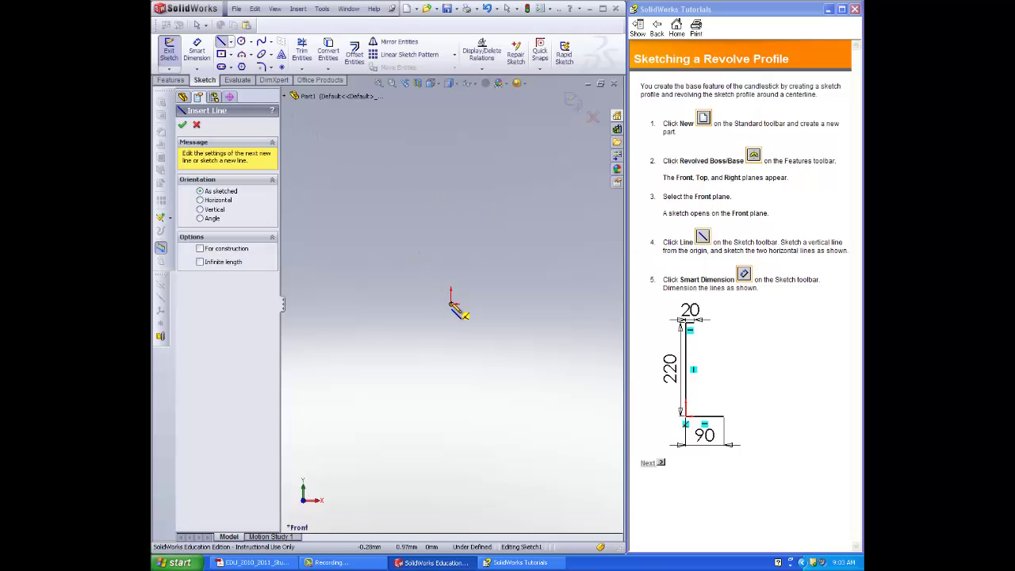
left_click(453, 300)
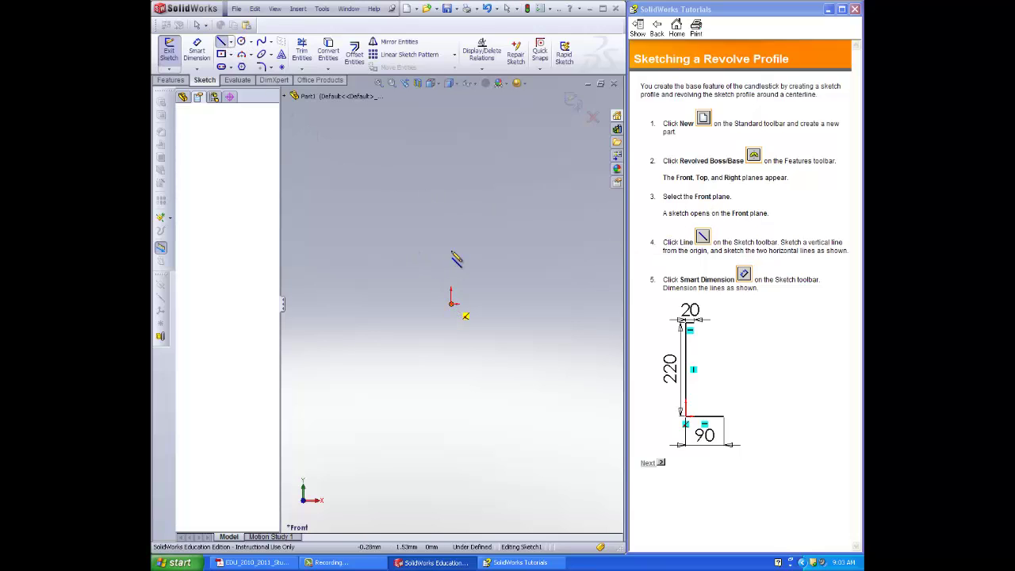
left_click(451, 137)
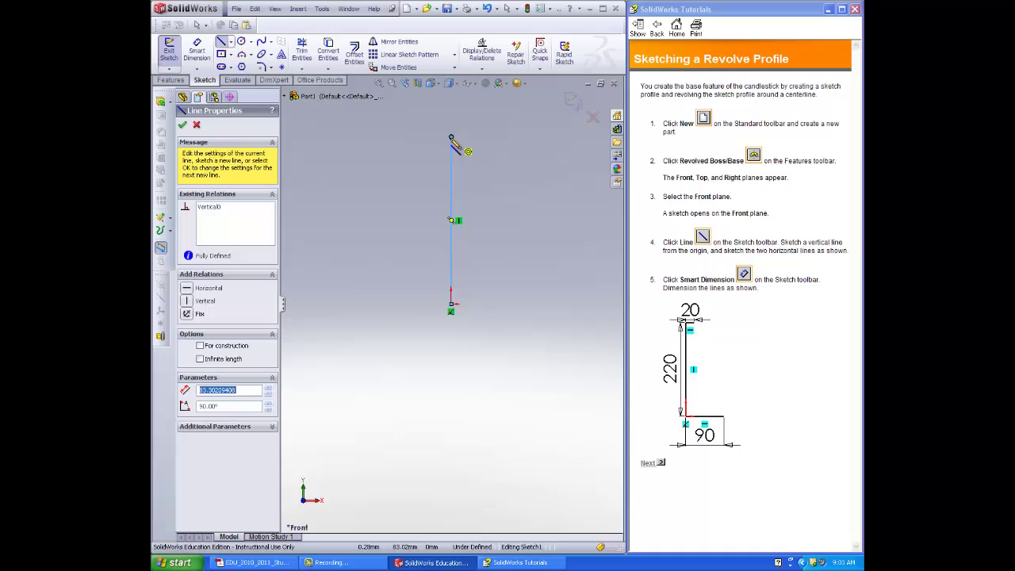
left_click(451, 137)
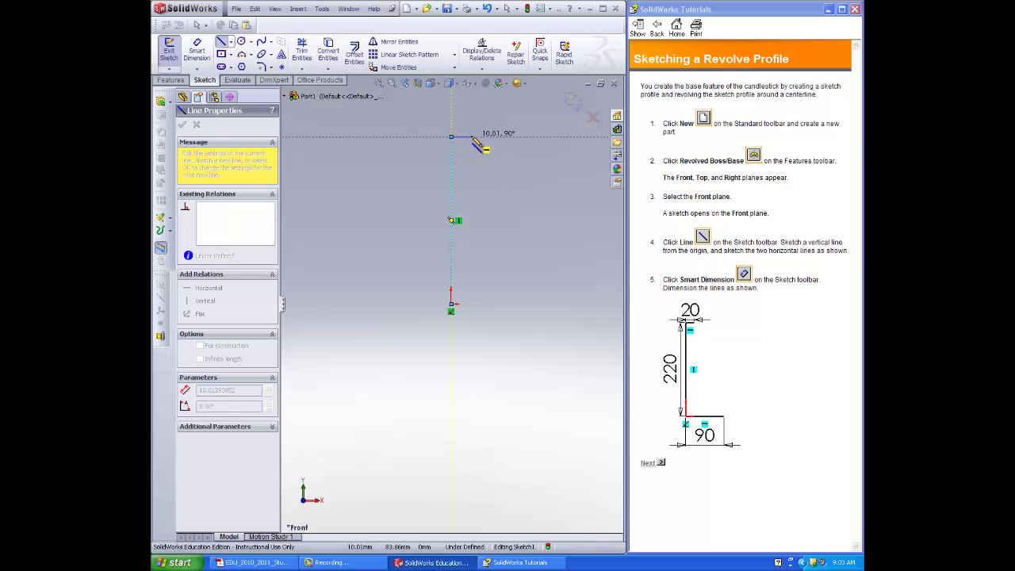
left_click(471, 137)
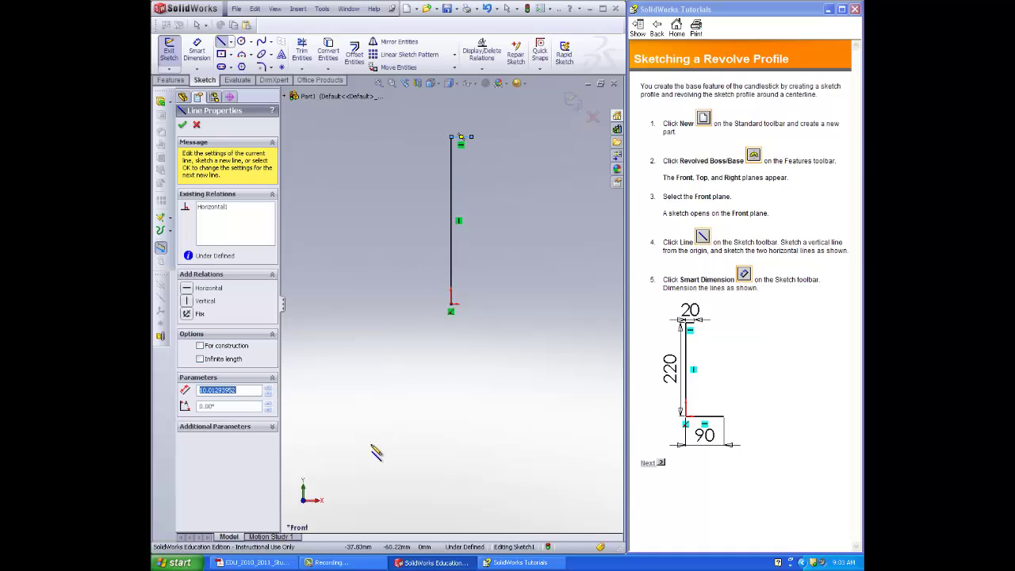
View the toy top picture in the lesson PDF, then return to SolidWorks
left_click(262, 562)
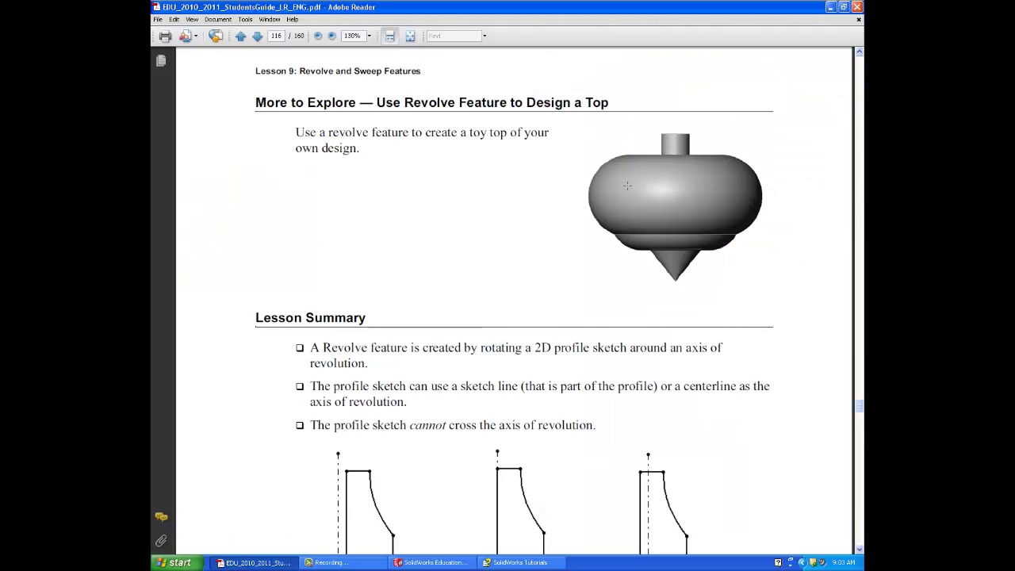
left_click(403, 562)
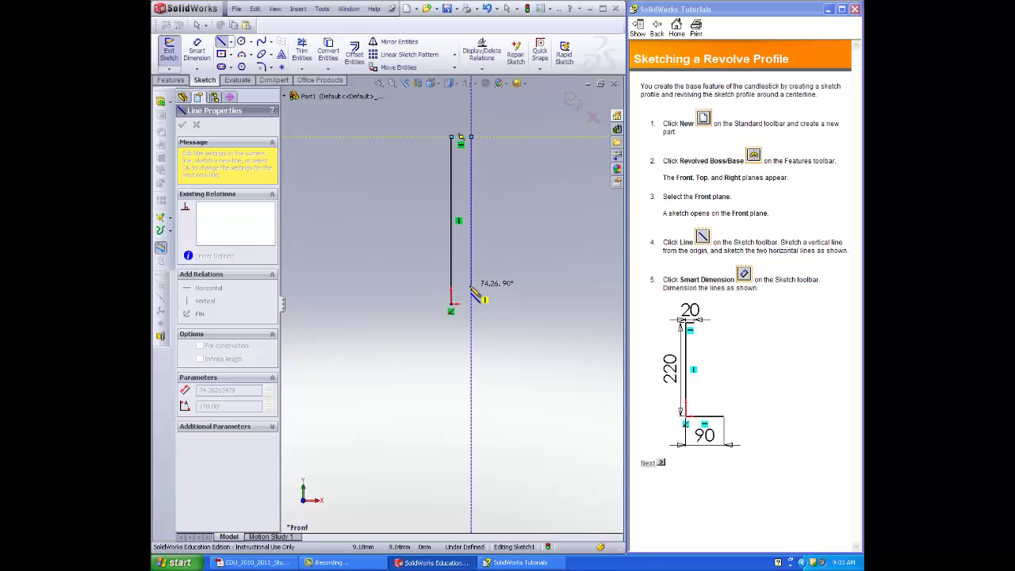
Finish the downward line, then dimension the central vertical line 90 mm and top line 5 mm
left_click(470, 287)
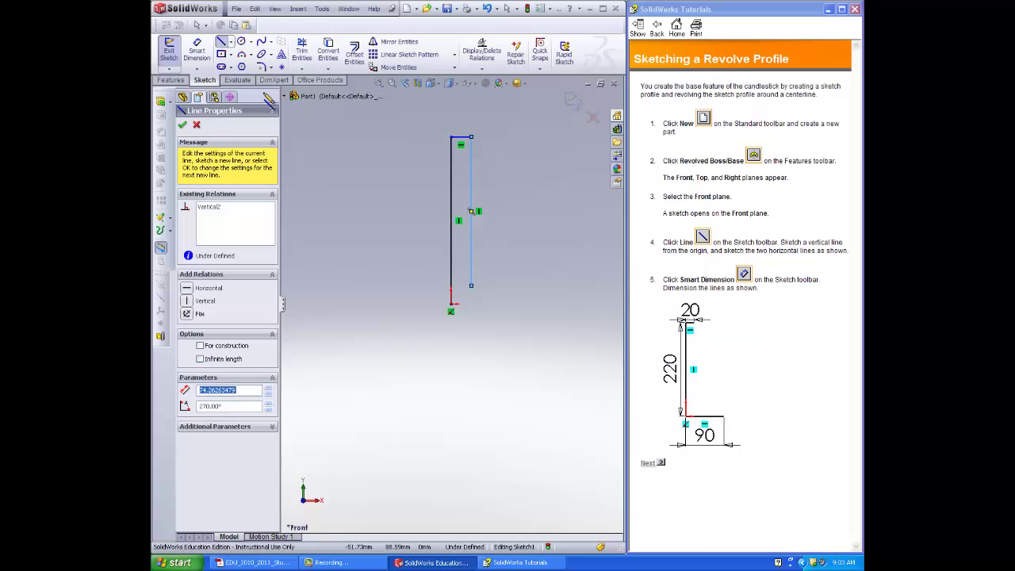
key("Escape")
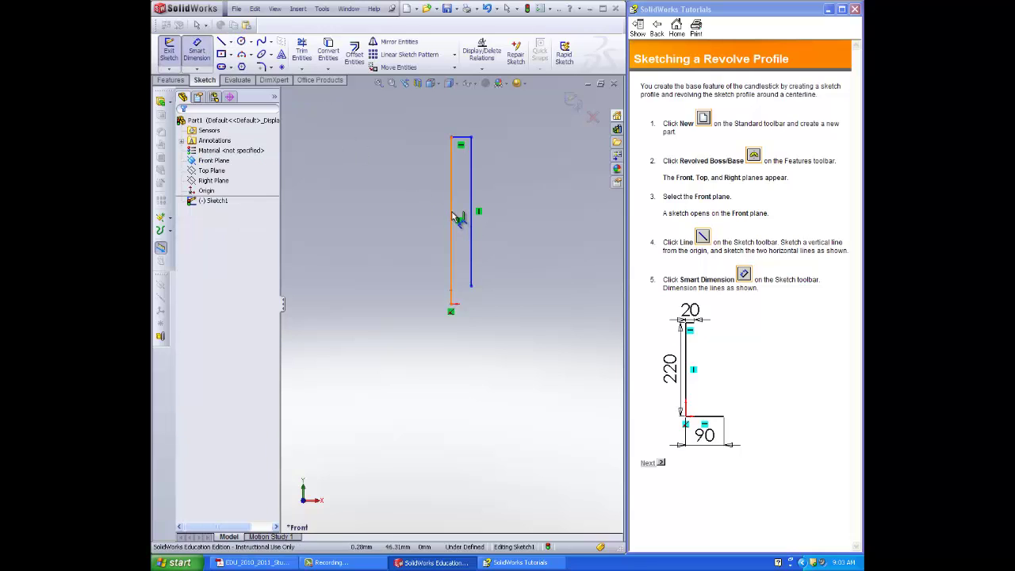
left_click(453, 216)
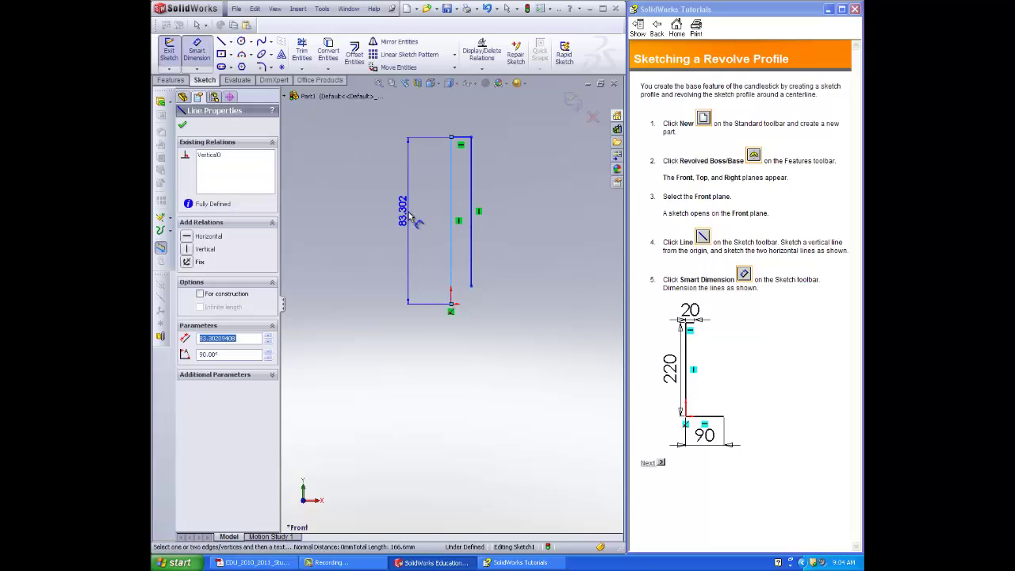
left_click(410, 219)
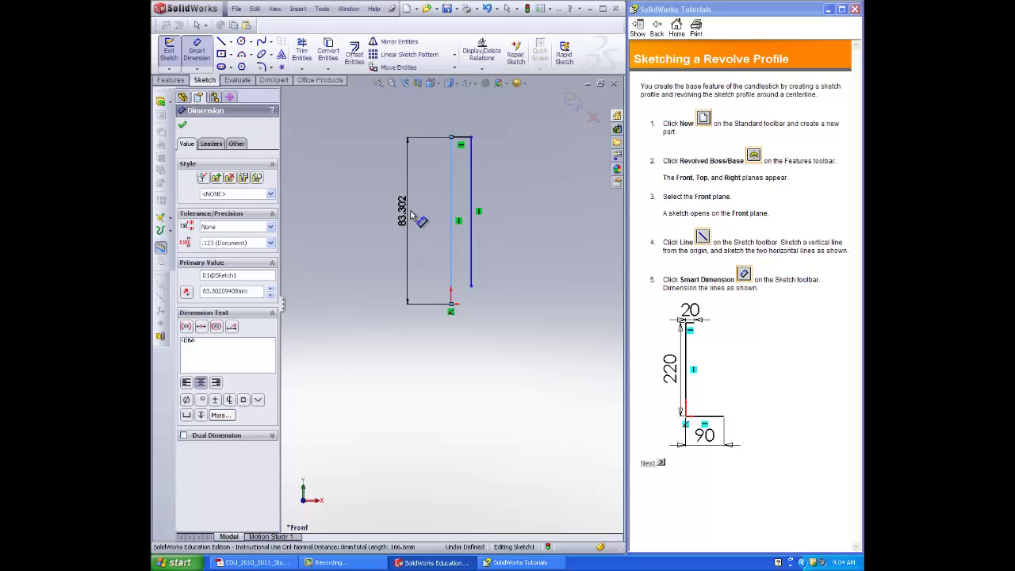
type("90")
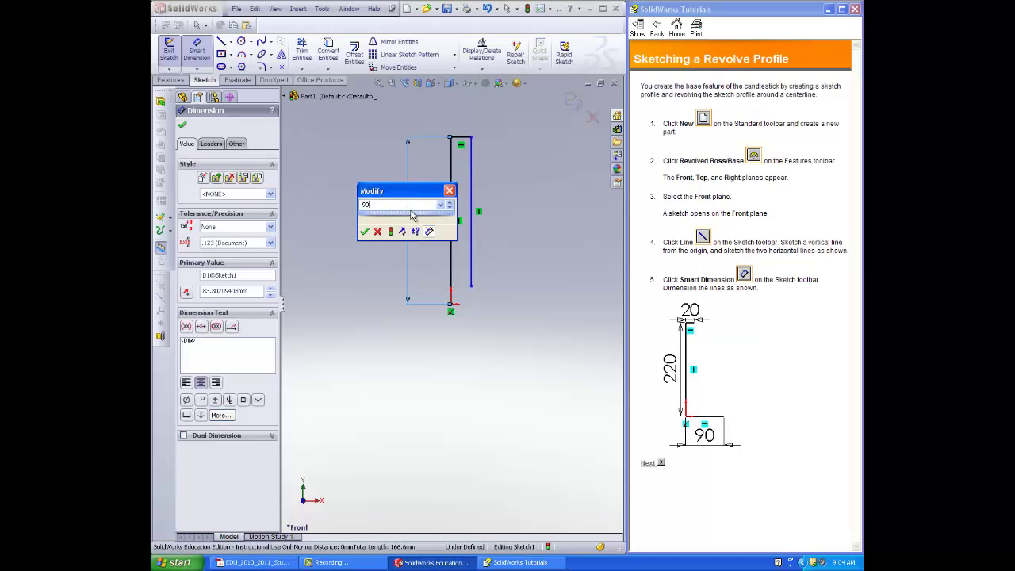
left_click(365, 231)
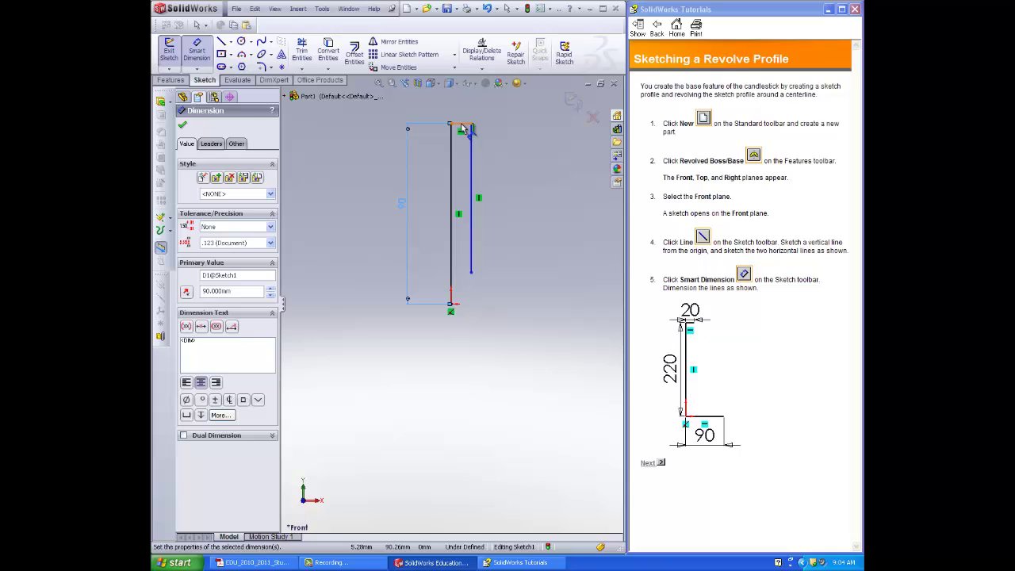
left_click(462, 124)
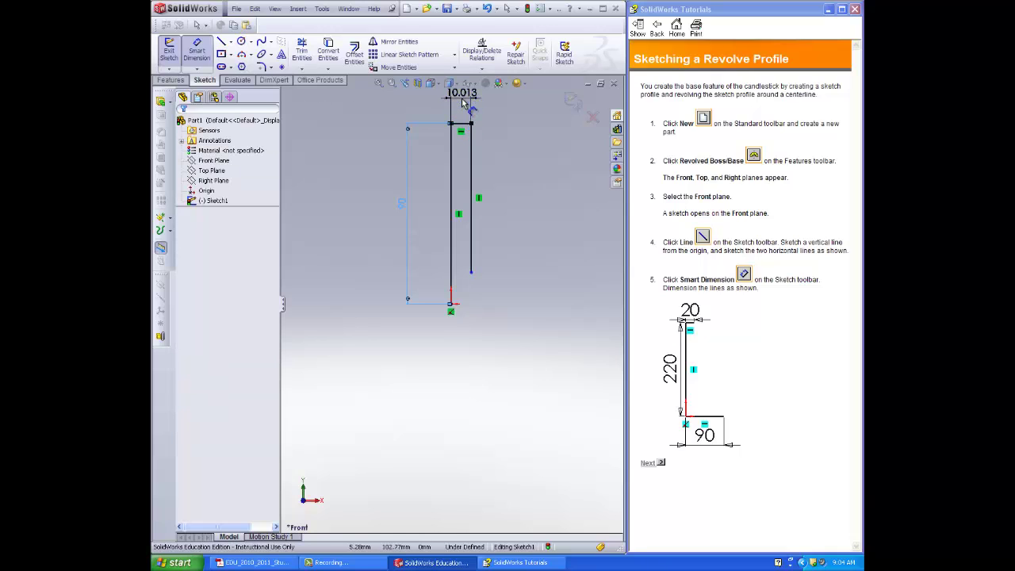
left_click(462, 101)
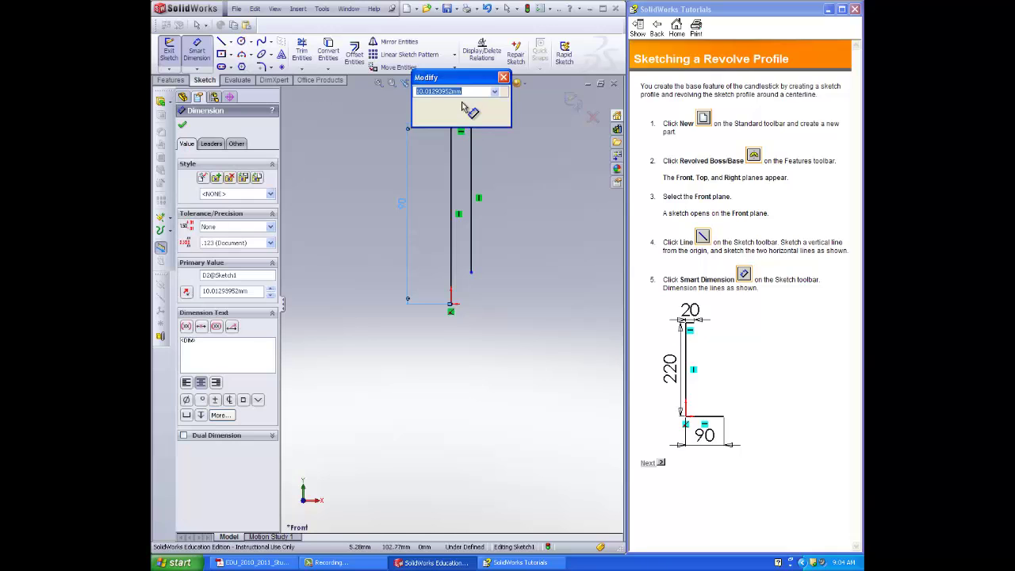
type("5")
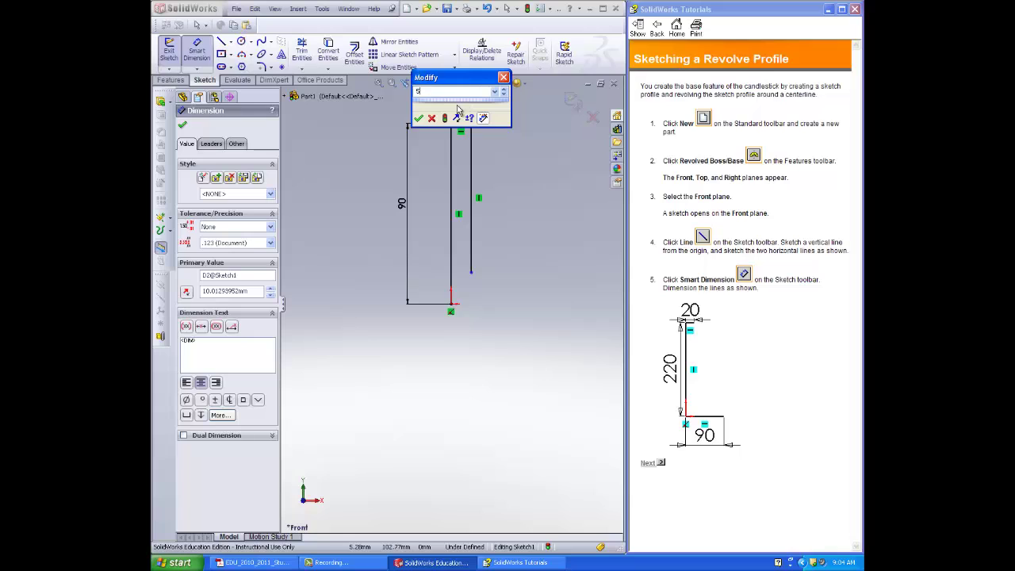
left_click(418, 118)
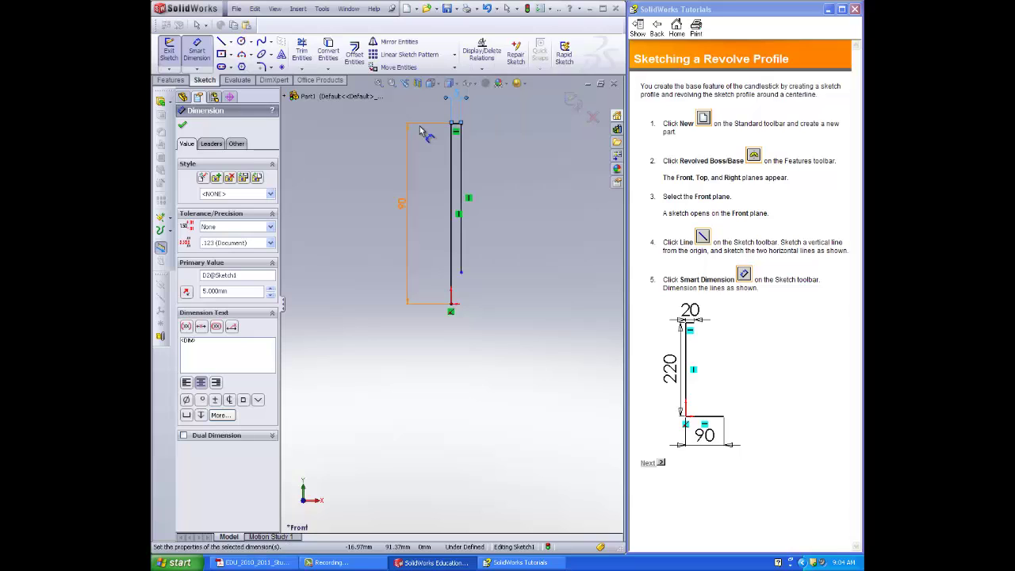
Draw a small centerpoint arc near the bottom of the vertical line
left_click(244, 54)
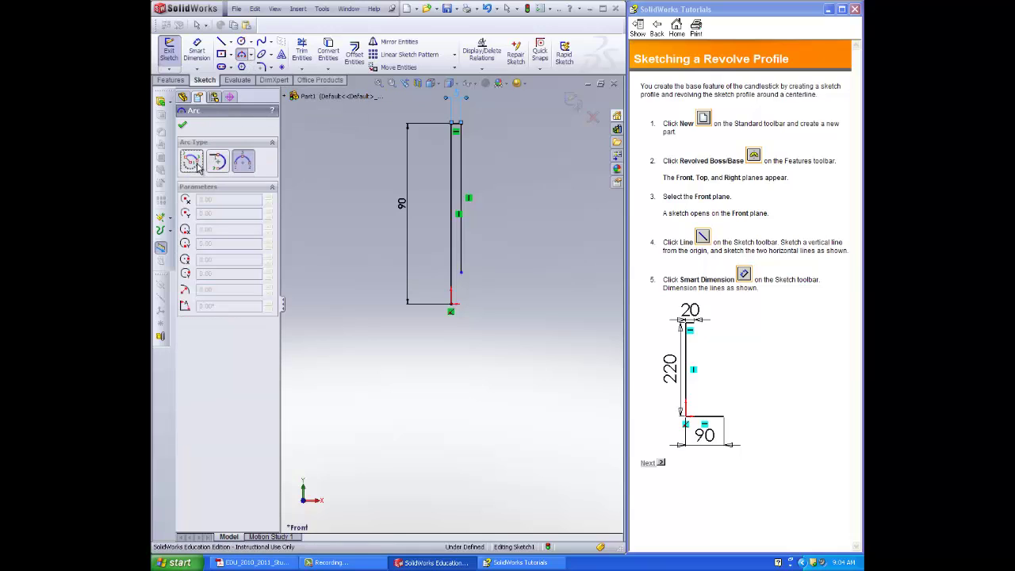
left_click(250, 56)
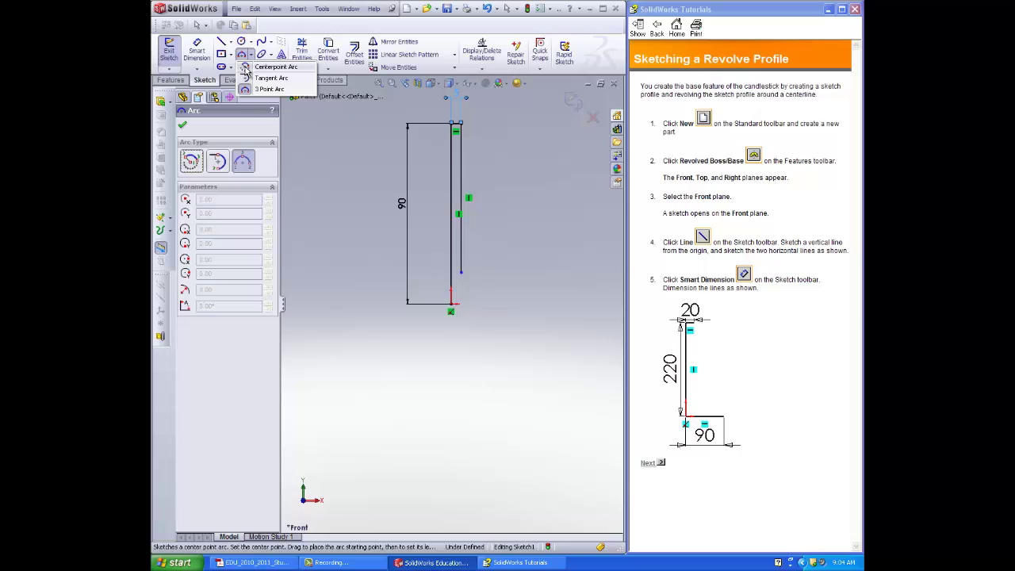
left_click(246, 70)
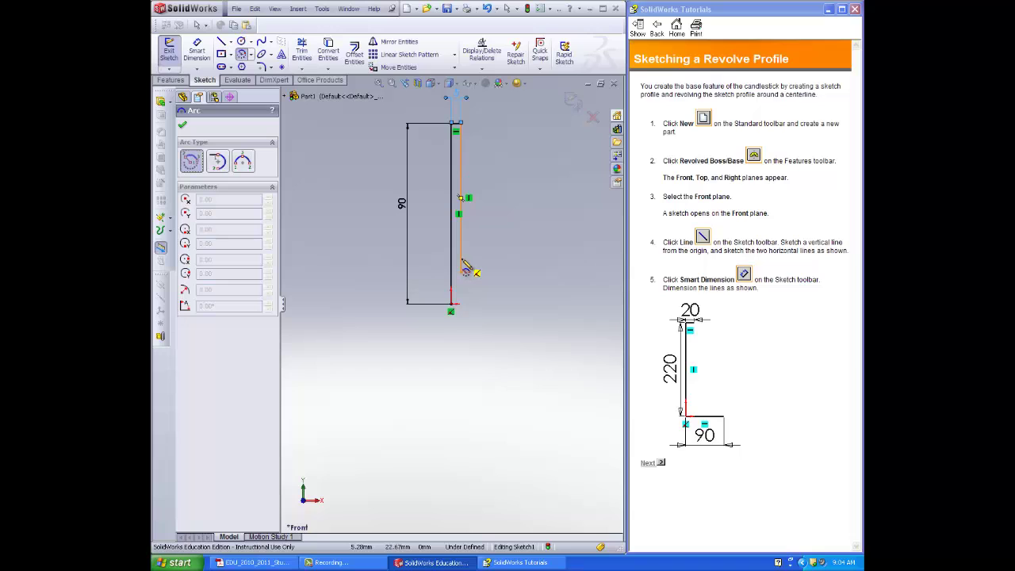
left_click(461, 271)
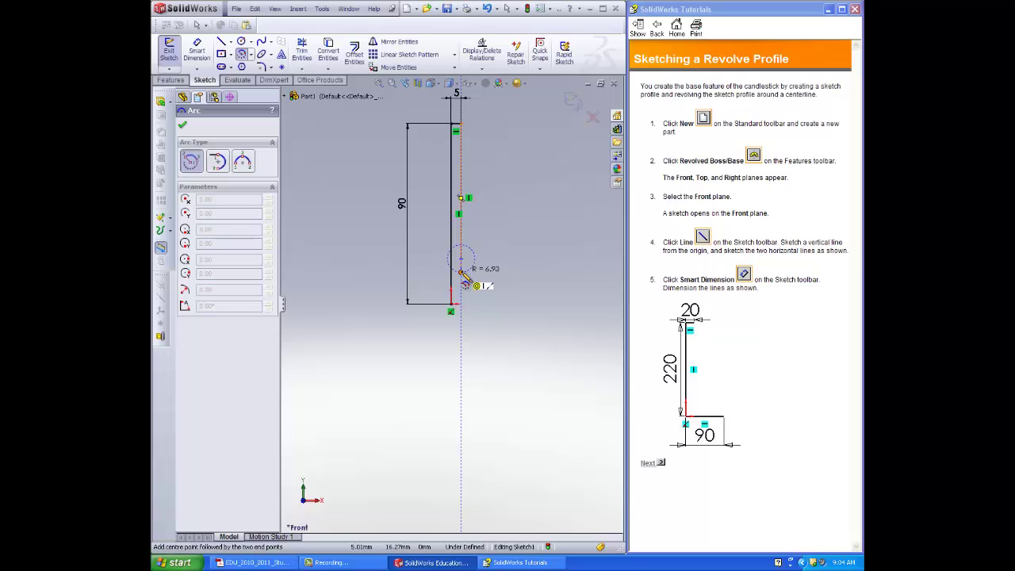
left_click(461, 272)
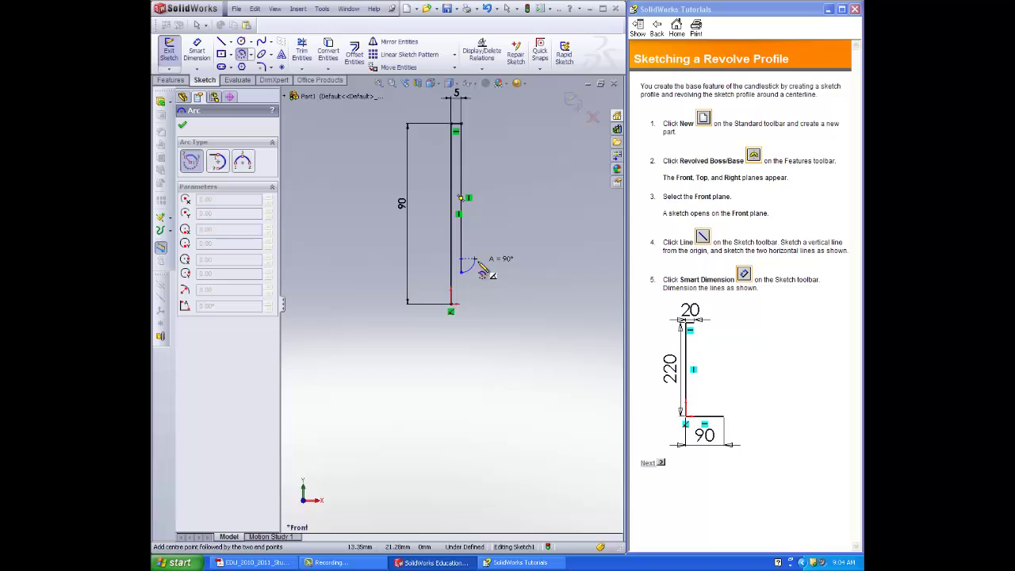
left_click(478, 265)
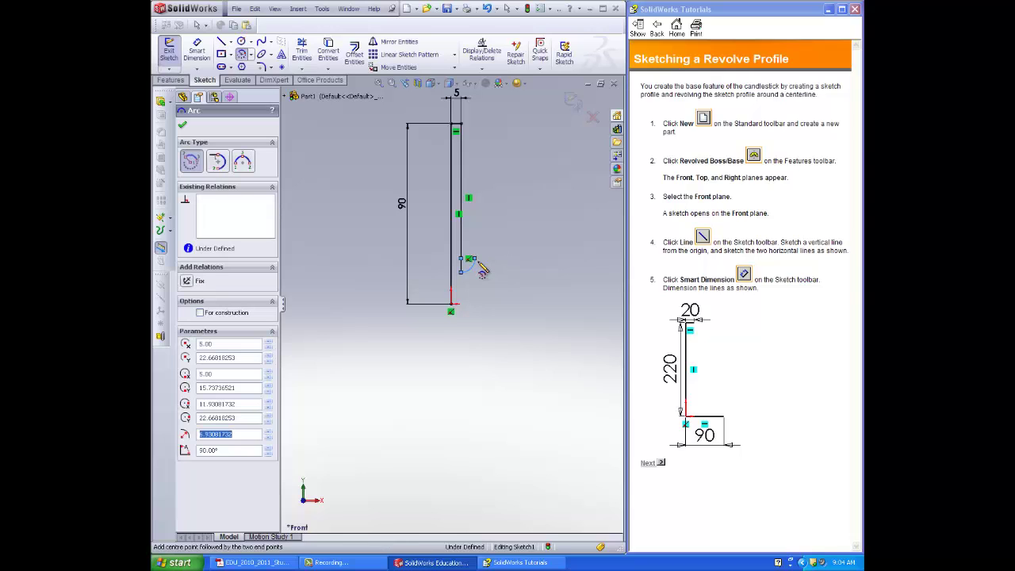
Draw a large three-point arc from the small arc's end, bulging out to the right
left_click(243, 162)
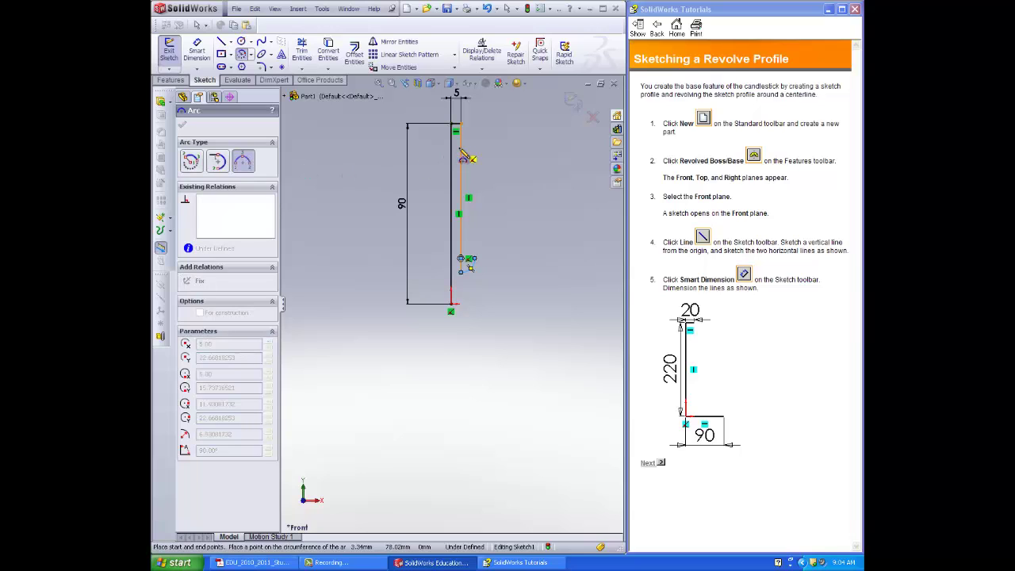
left_click(461, 259)
left_click(460, 142)
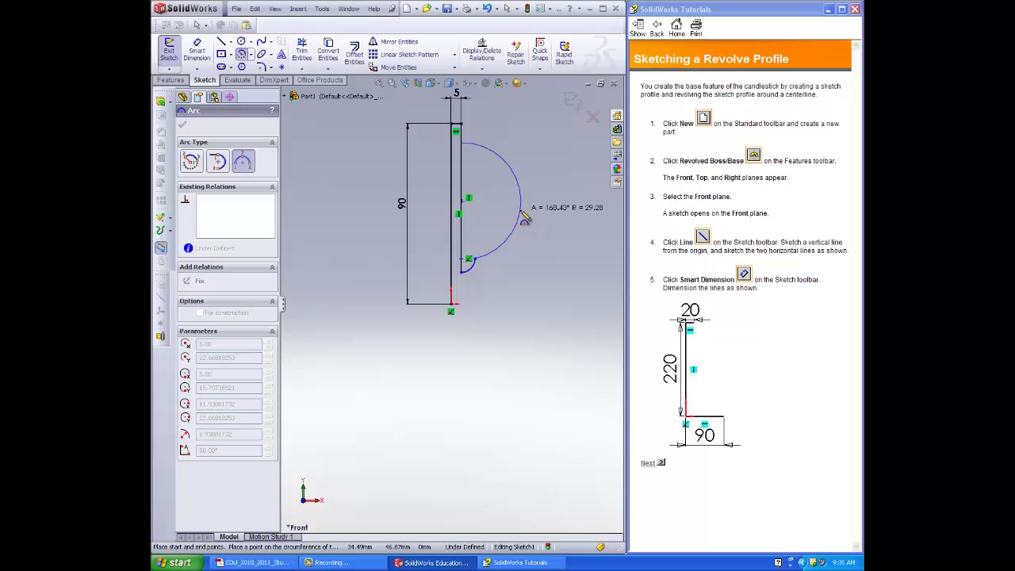
left_click(524, 219)
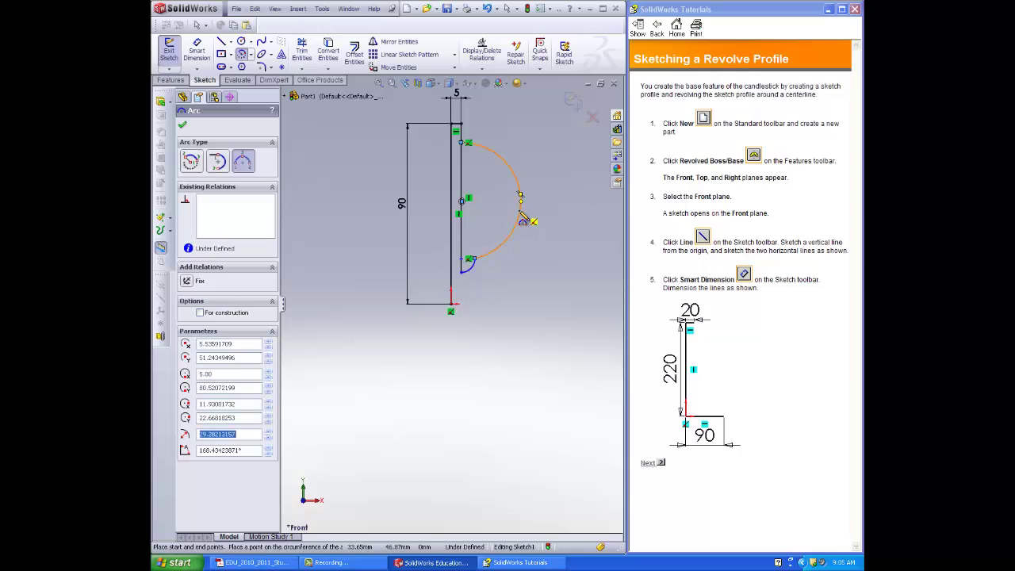
Draw a line from the small arc's end to the origin, then recheck the guide's toy-top picture
left_click(224, 42)
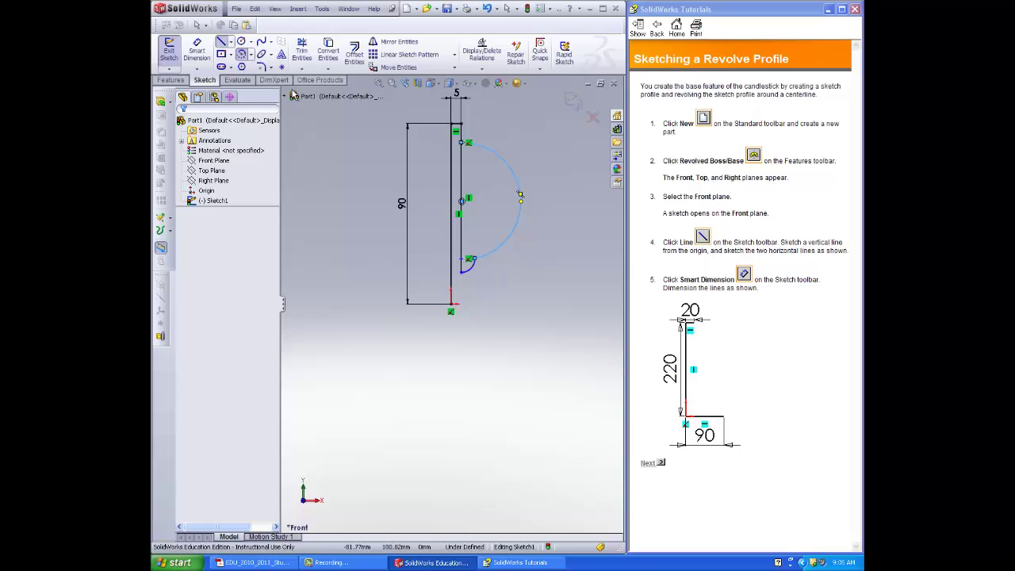
left_click(460, 271)
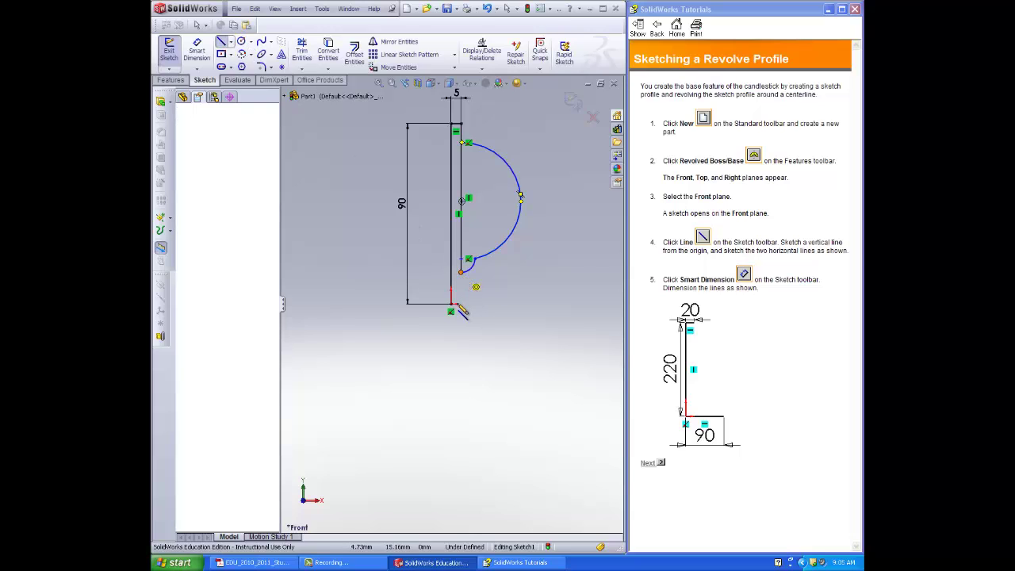
left_click(451, 304)
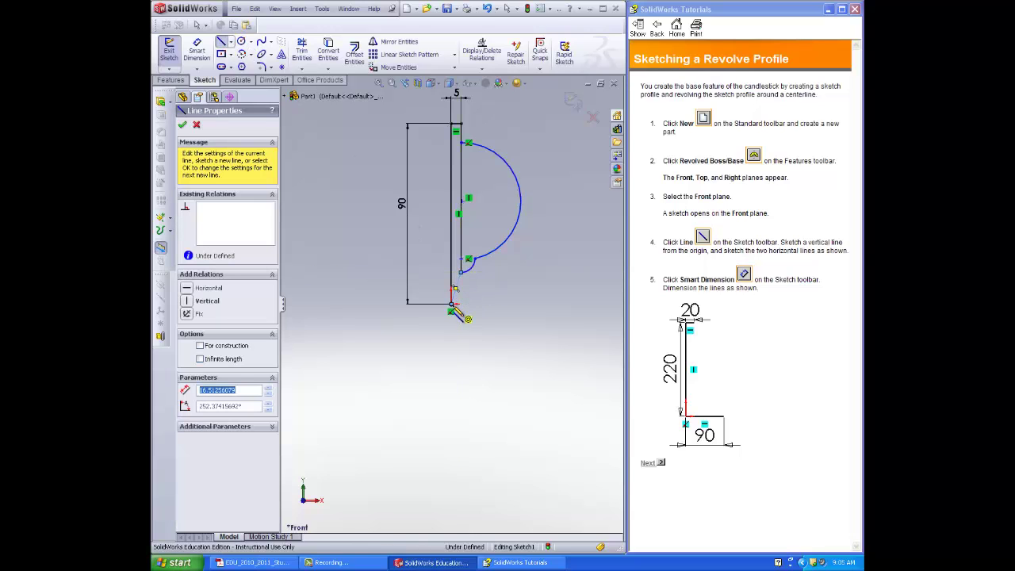
left_click(184, 126)
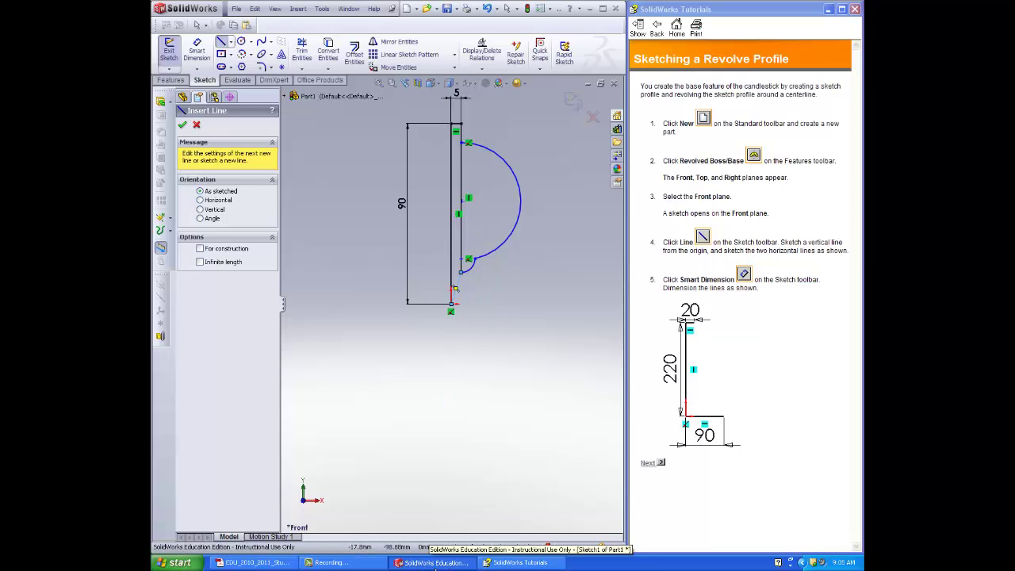
left_click(246, 562)
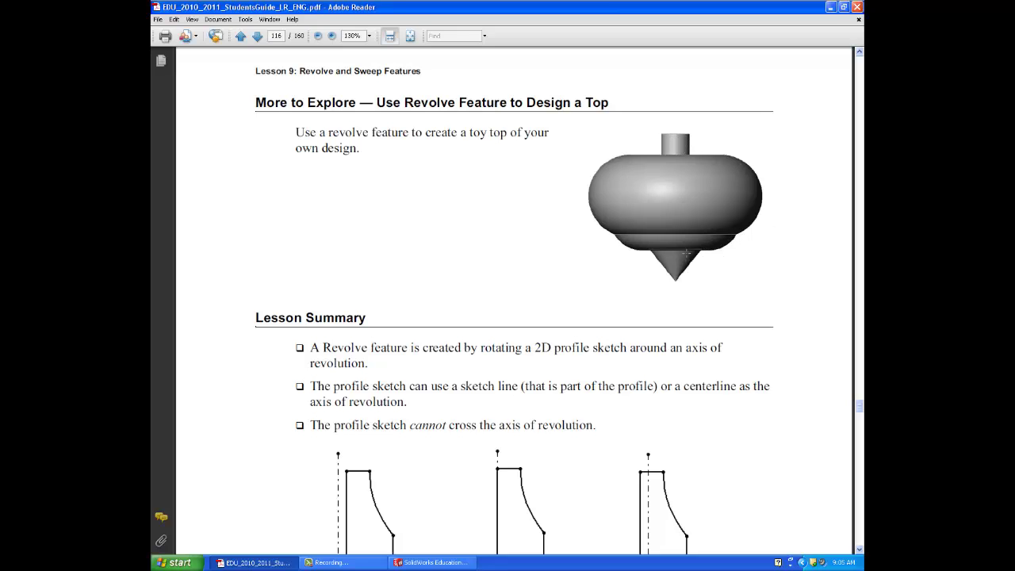
left_click(436, 562)
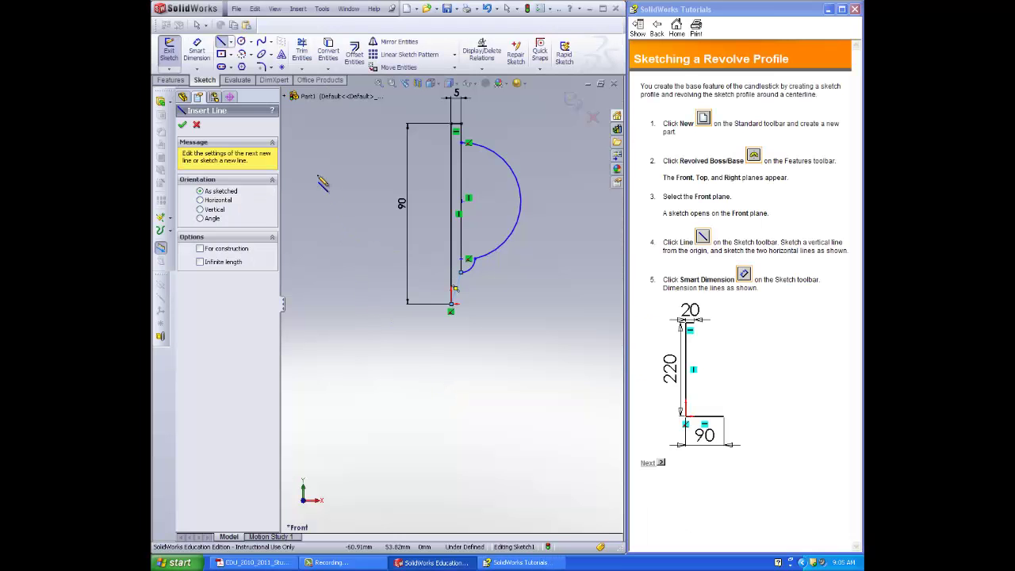
Dimension the large arc to radius 30 and the small arc to radius 9
left_click(194, 49)
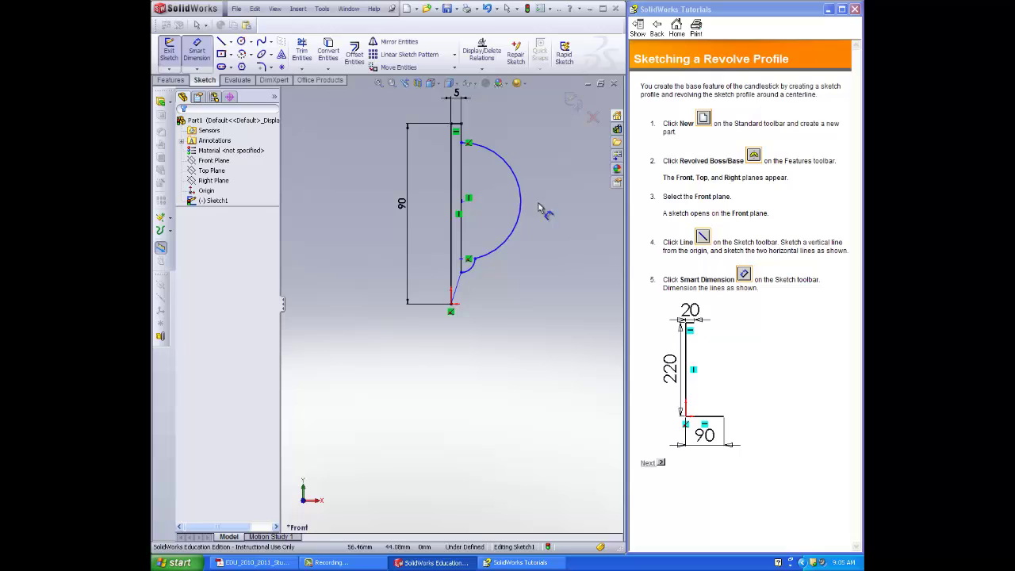
left_click(520, 197)
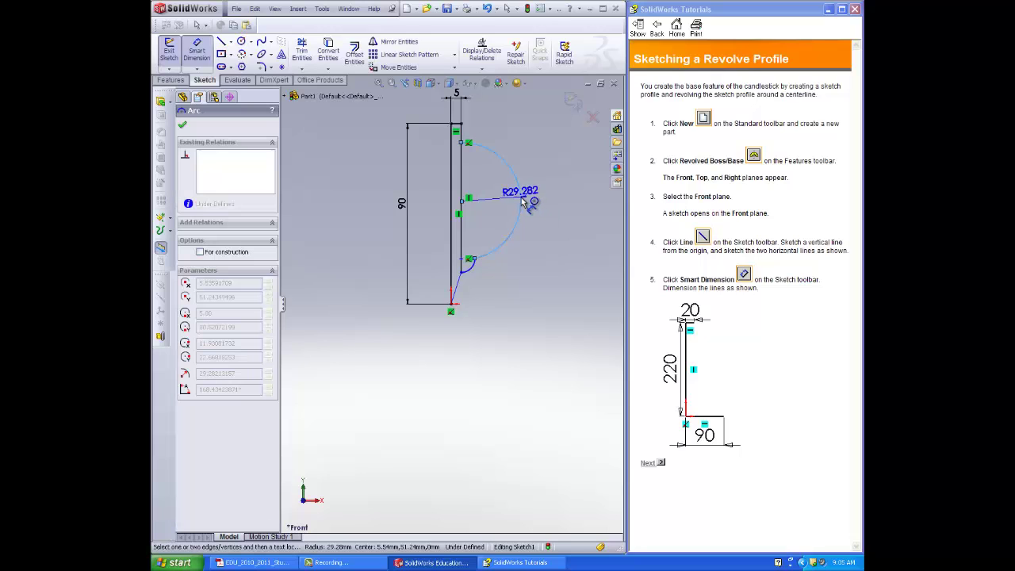
left_click(567, 188)
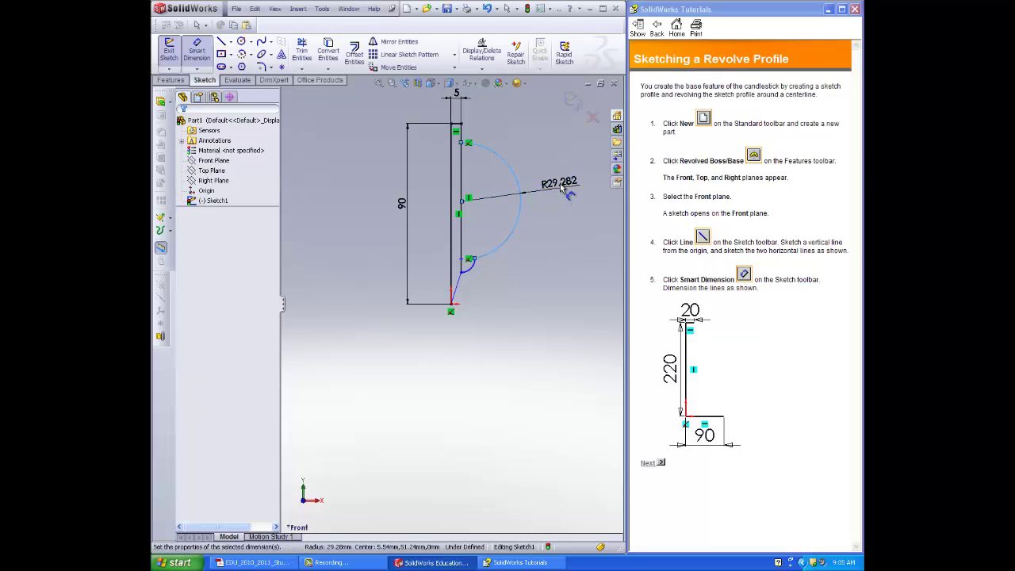
left_click(562, 182)
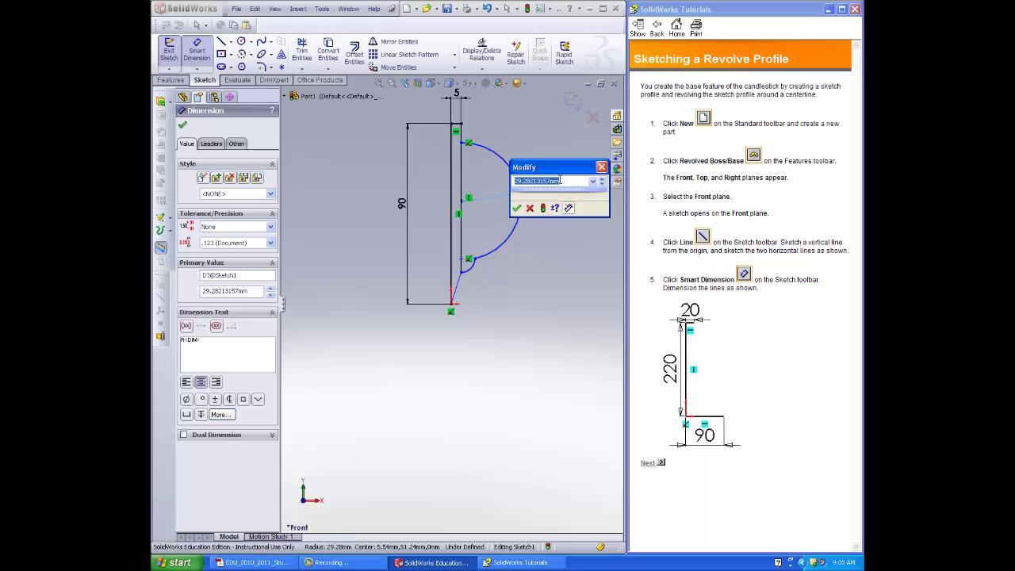
type("30")
left_click(516, 208)
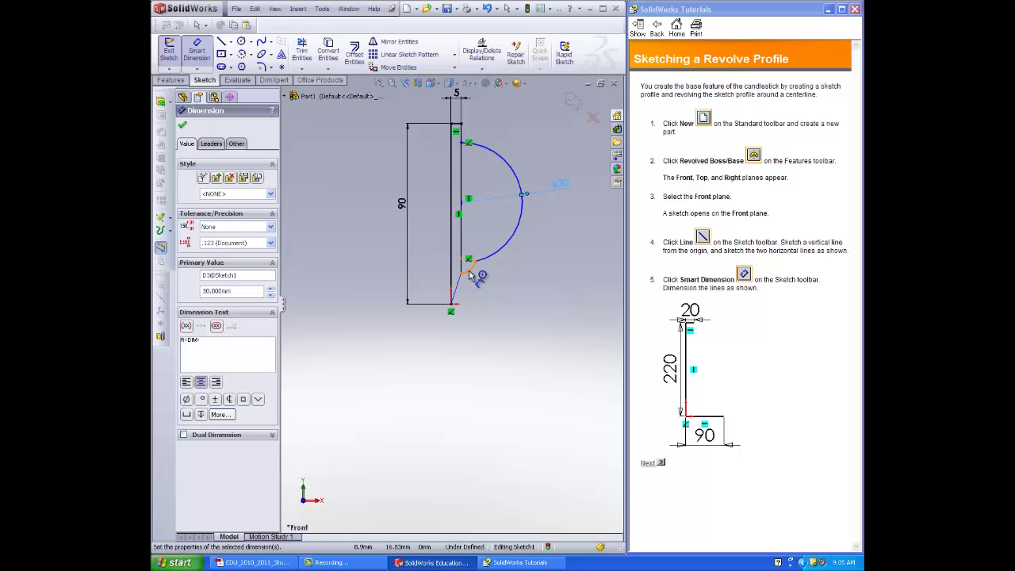
left_click(471, 273)
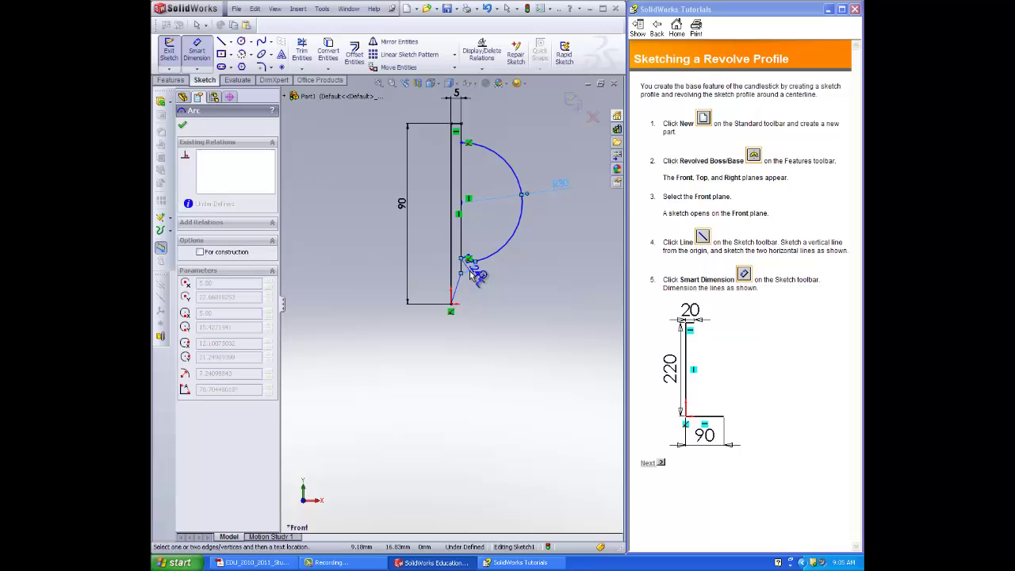
left_click(504, 294)
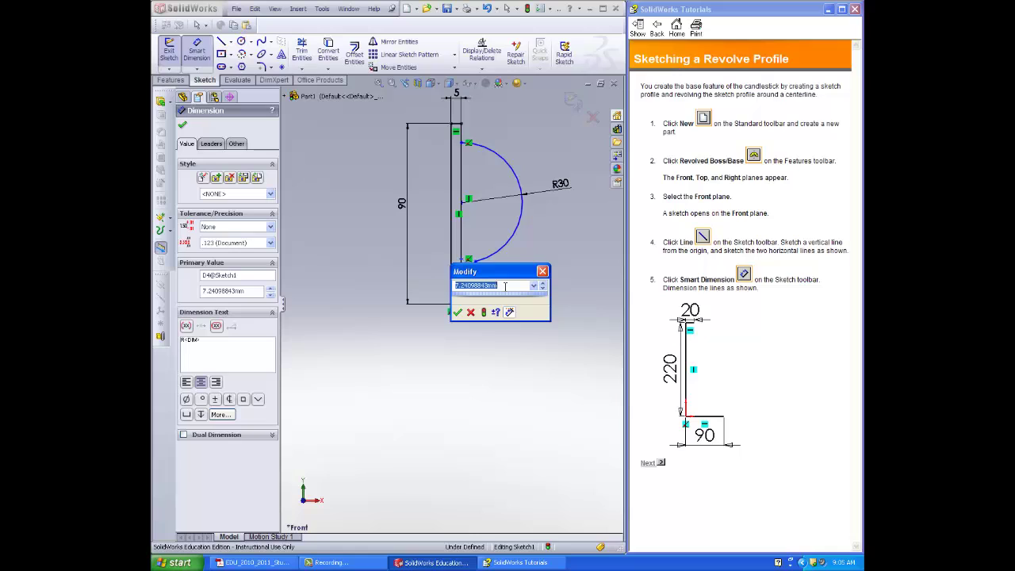
type("9")
left_click(457, 313)
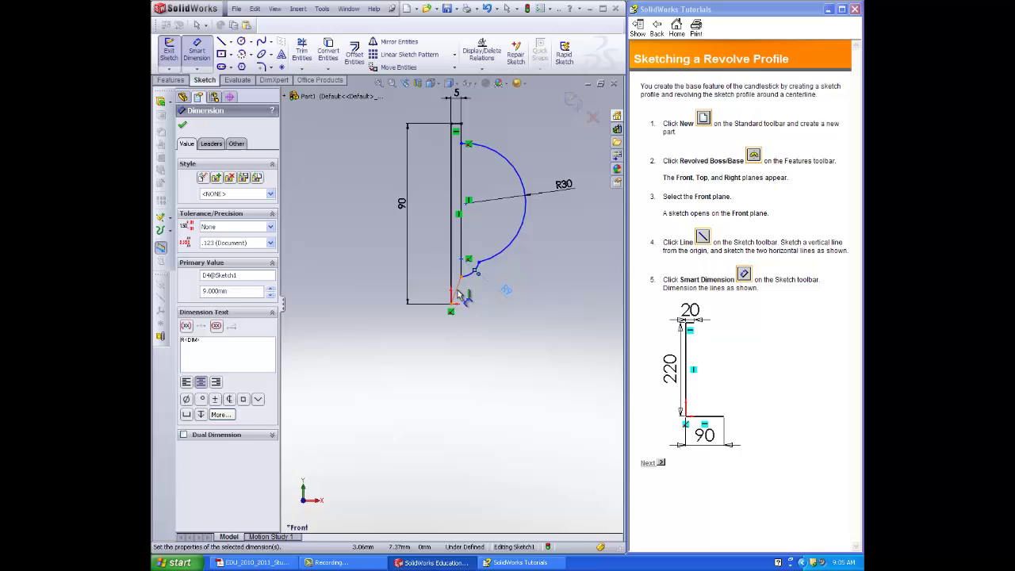
Dimension the bottom line's vertical height at 14 and close the dimension panel
left_click(455, 290)
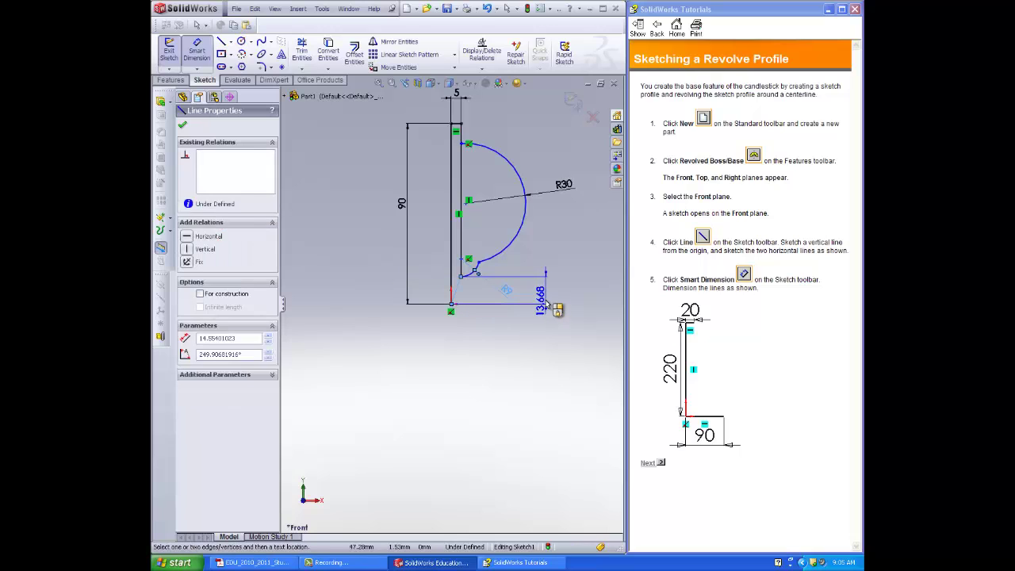
left_click(546, 303)
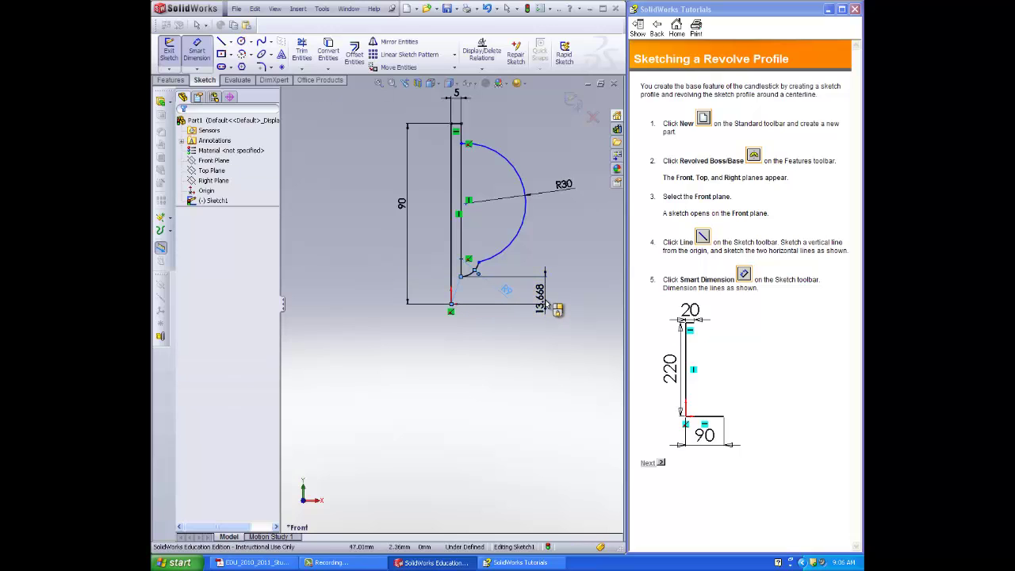
left_click(544, 302)
type("14")
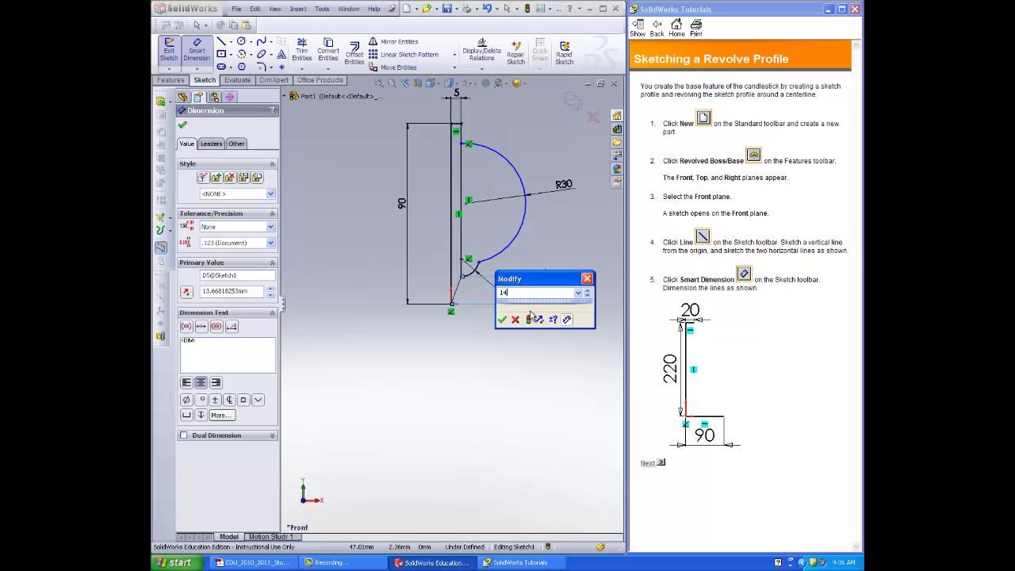
left_click(501, 319)
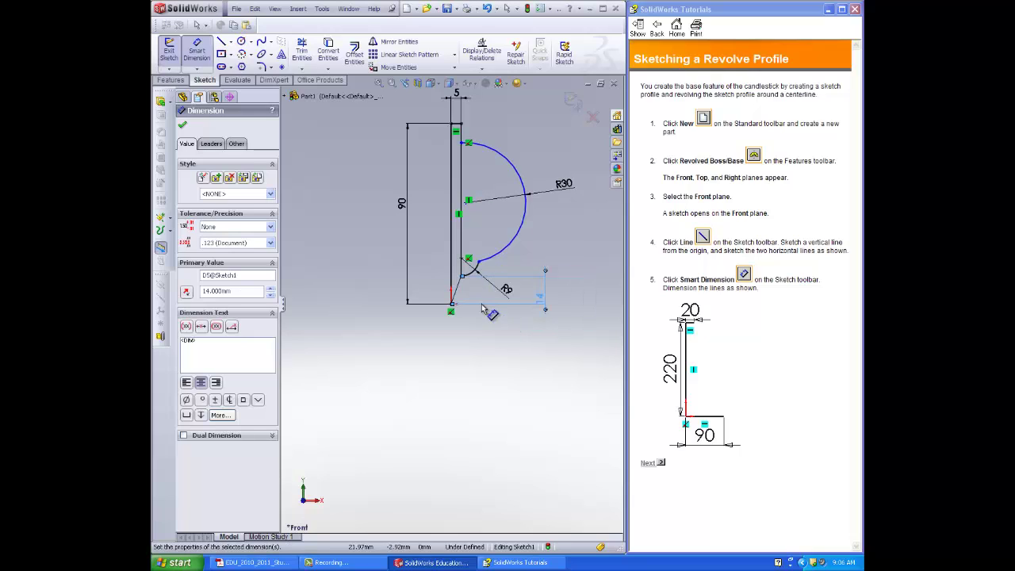
left_click(183, 127)
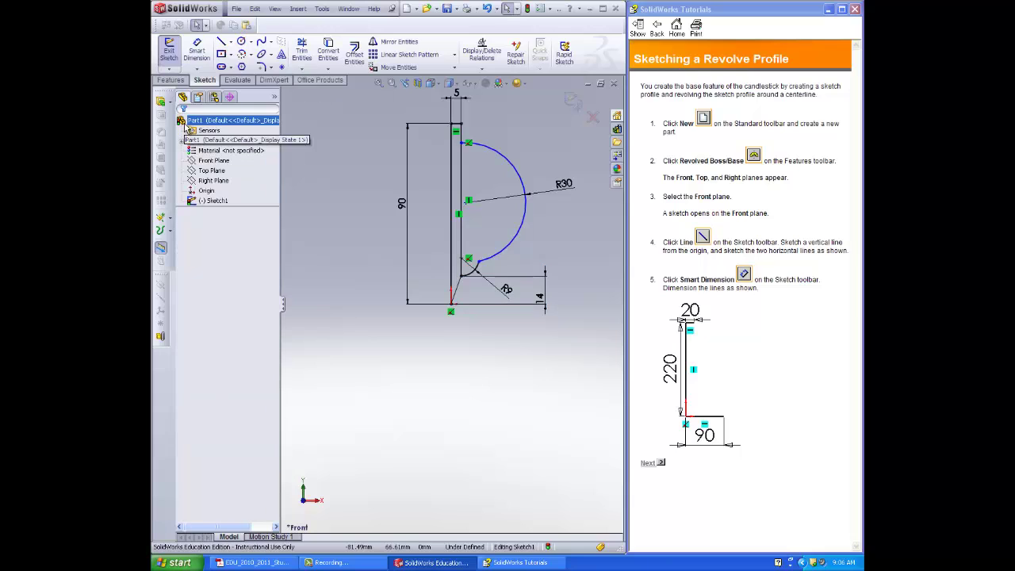
Try revolving the profile about the vertical sketch line, cancelling after the rebuild error
left_click(170, 49)
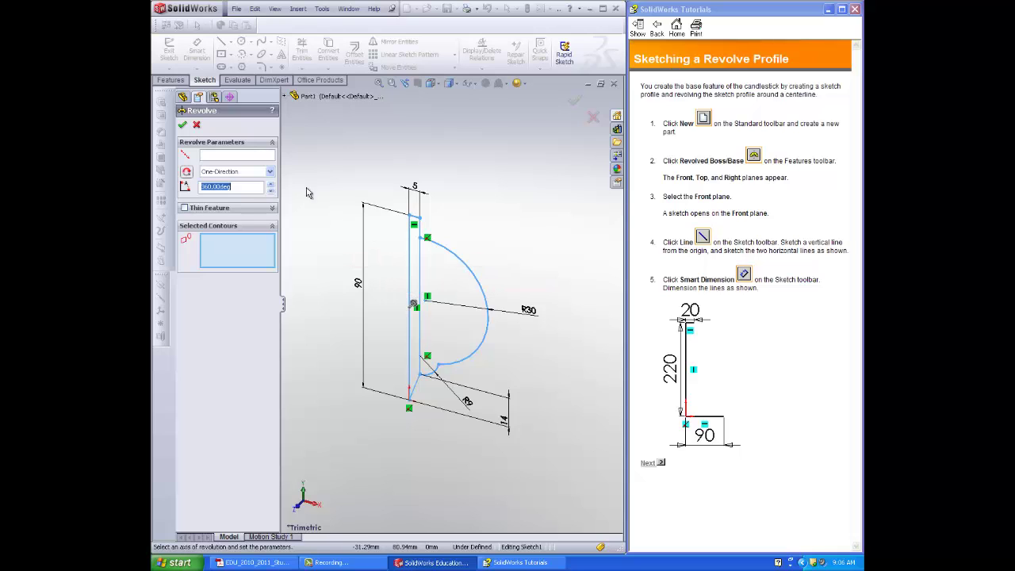
left_click(242, 156)
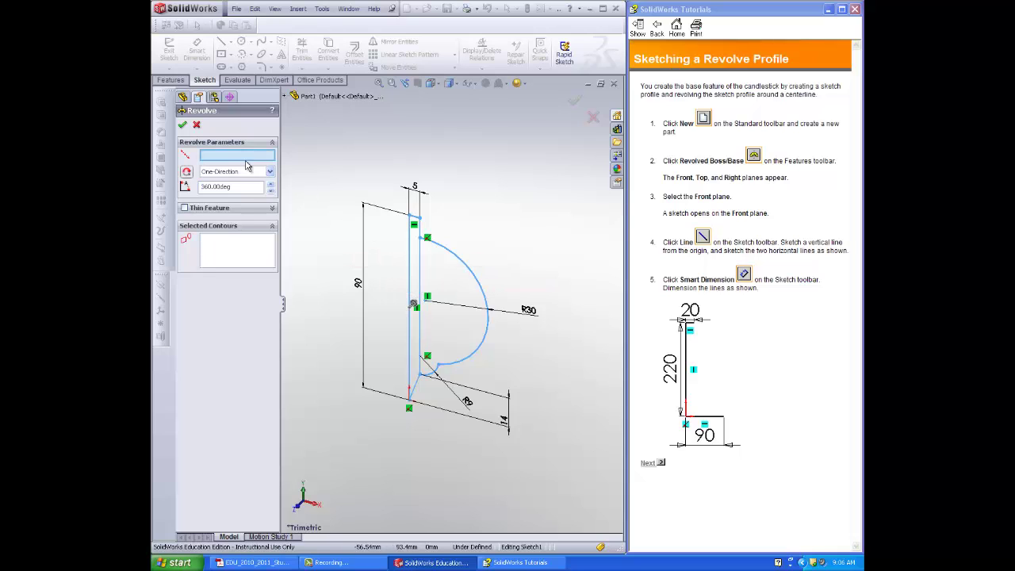
left_click(409, 270)
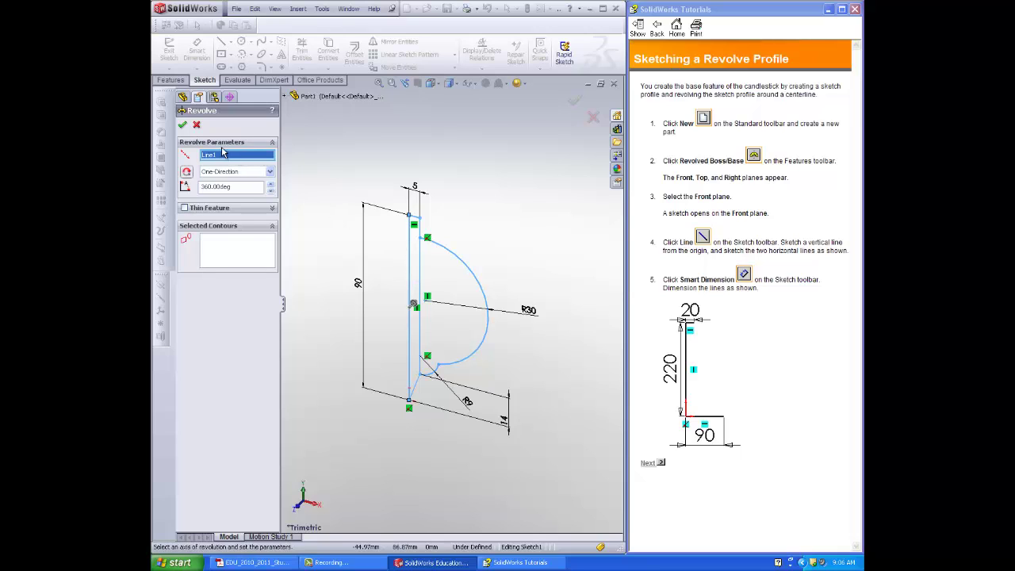
left_click(183, 127)
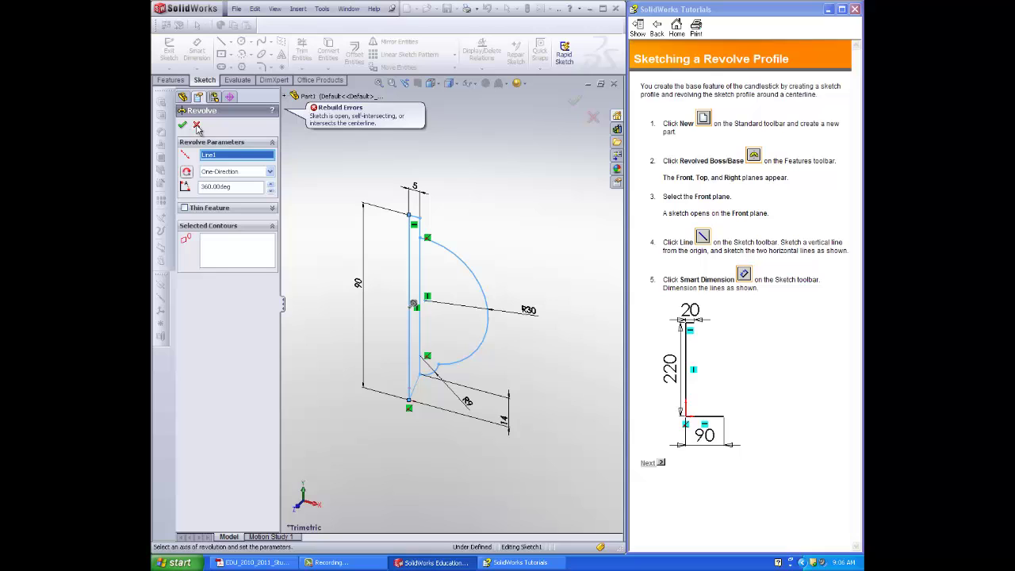
left_click(197, 126)
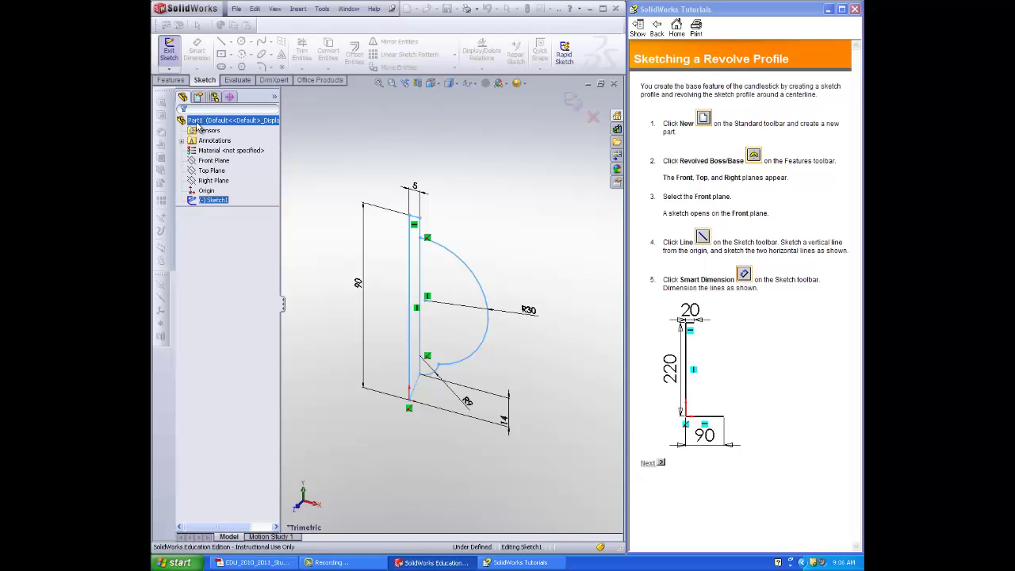
Exit the sketch, retry Revolved Boss/Base about the vertical line, and cancel when it fails again
left_click(168, 57)
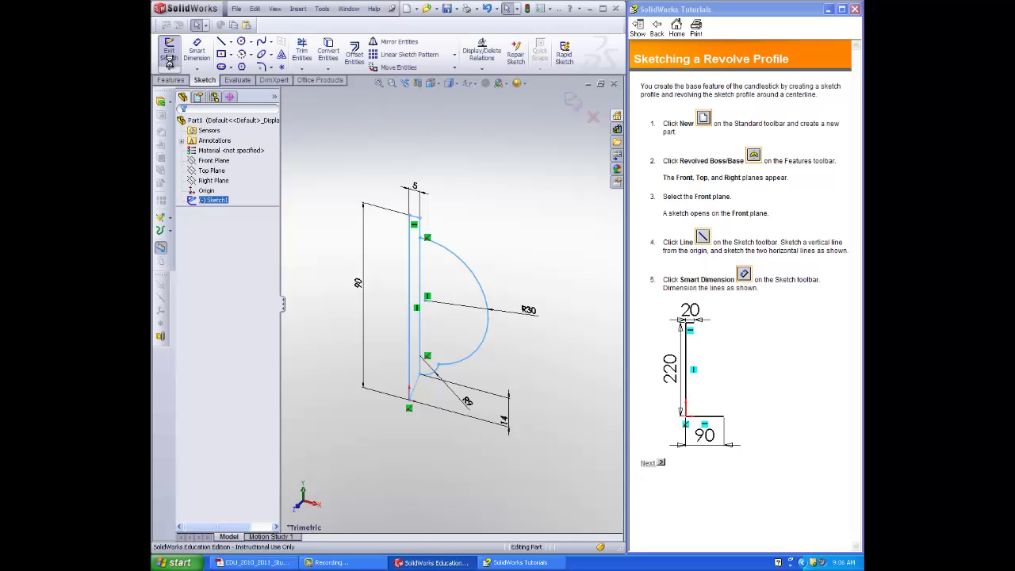
left_click(170, 80)
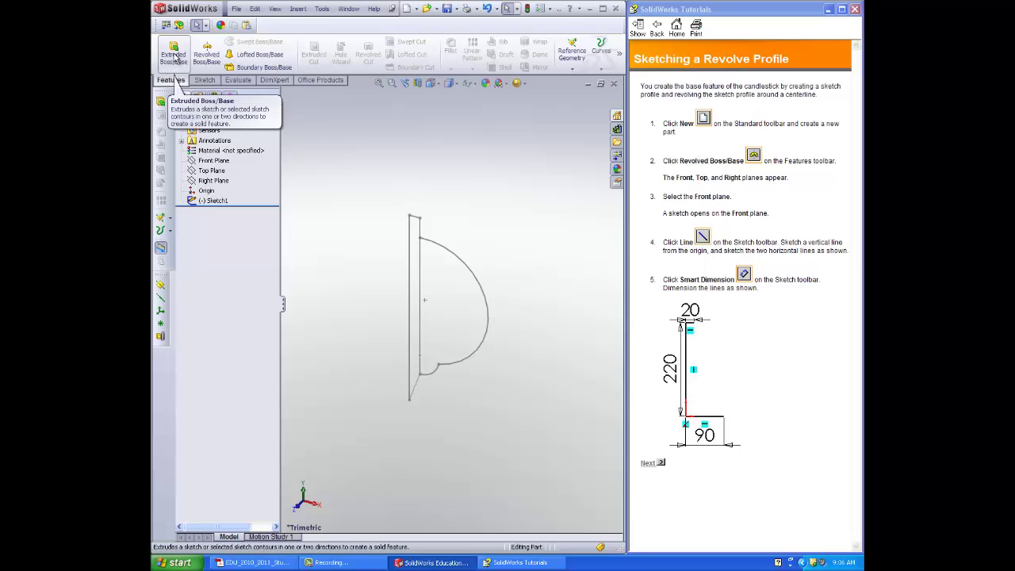
left_click(206, 55)
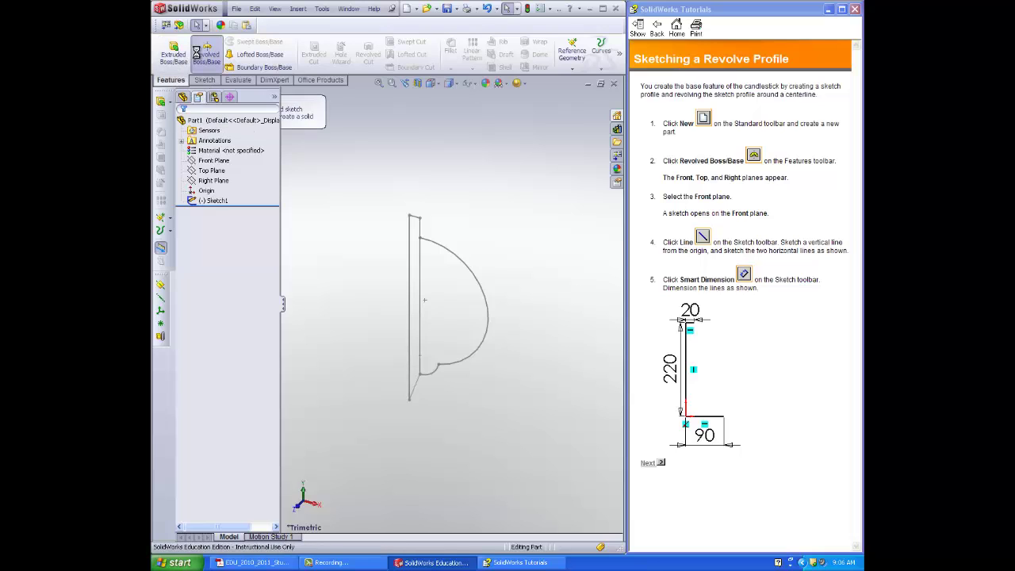
left_click(410, 273)
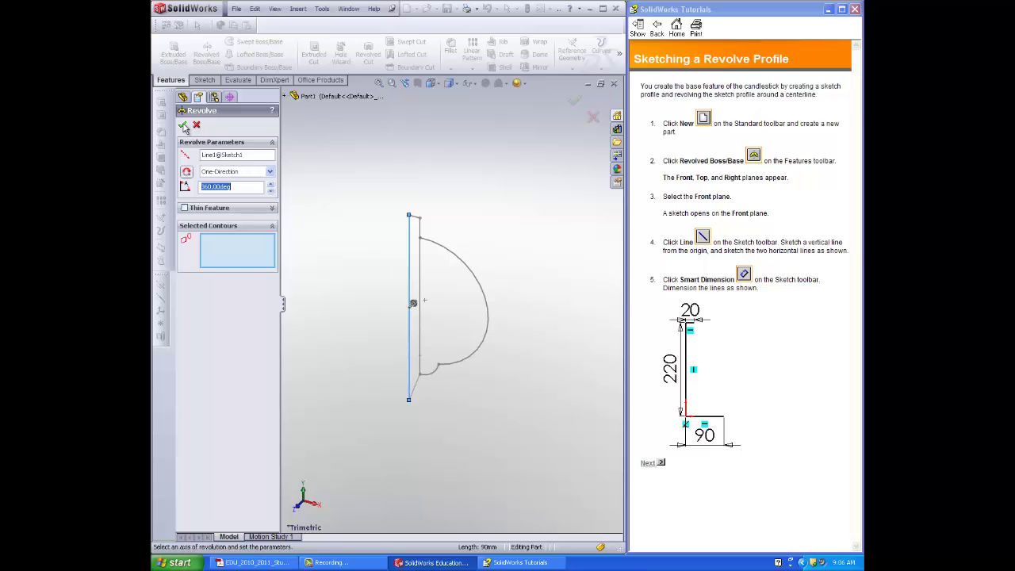
left_click(183, 126)
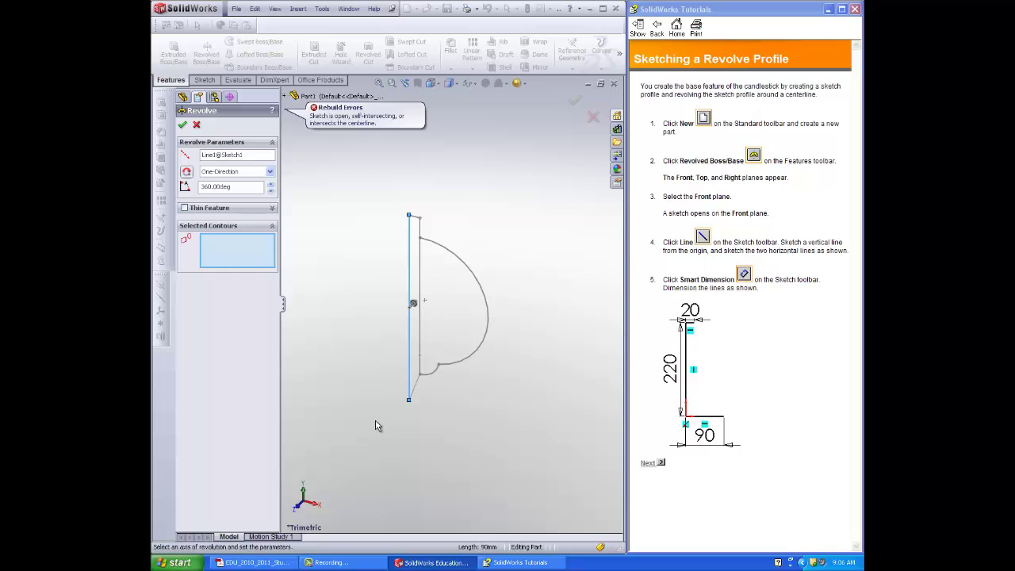
left_click(328, 562)
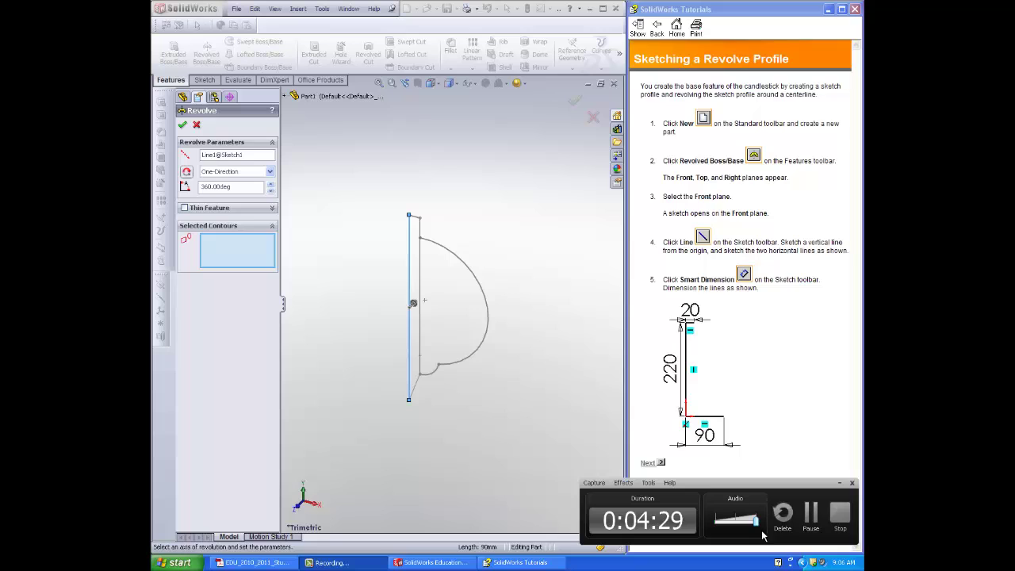
left_click(808, 517)
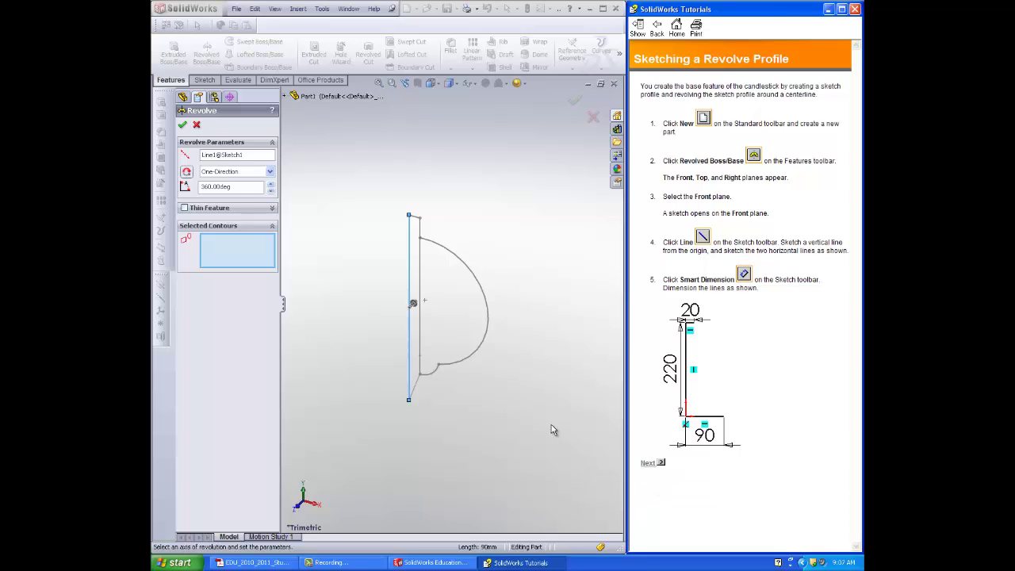
left_click(196, 126)
Undo Exit Sketch, trim the inner vertical segment between the arc ends, then exit the sketch
left_click(254, 10)
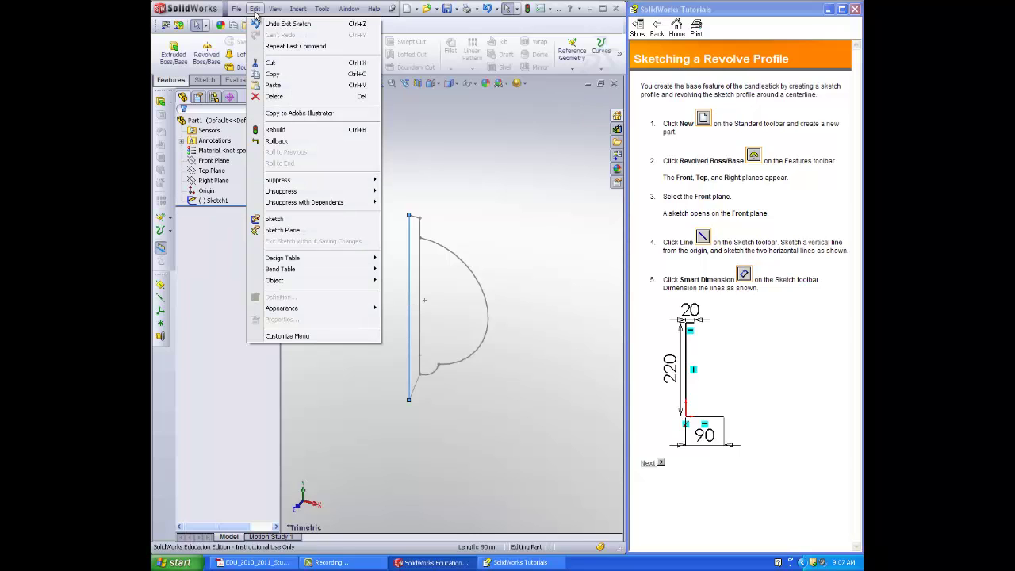
left_click(265, 23)
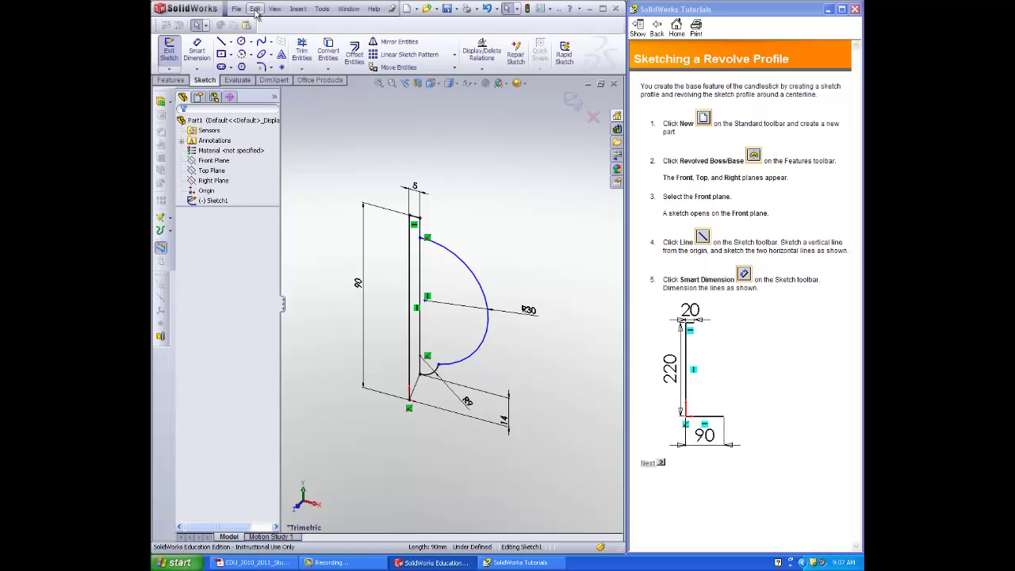
left_click(301, 52)
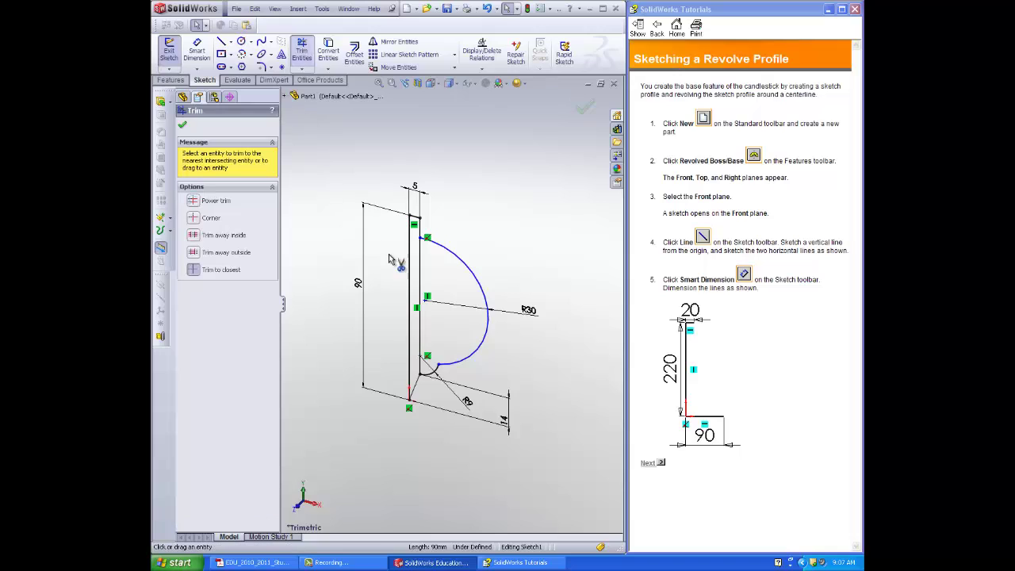
left_click(420, 291)
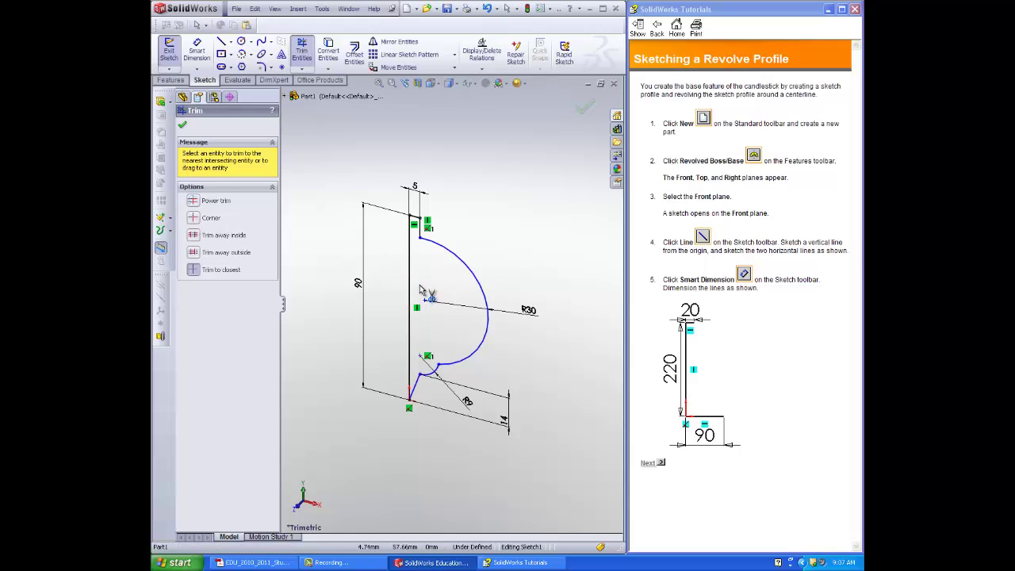
left_click(169, 47)
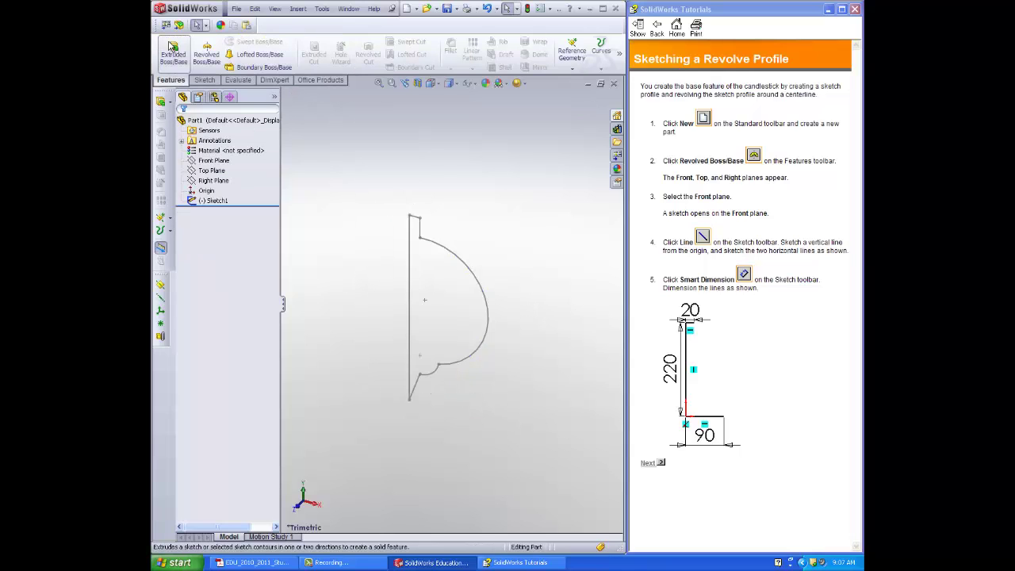
Revolve the toy-top sketch 360° about its vertical line into a solid
left_click(210, 131)
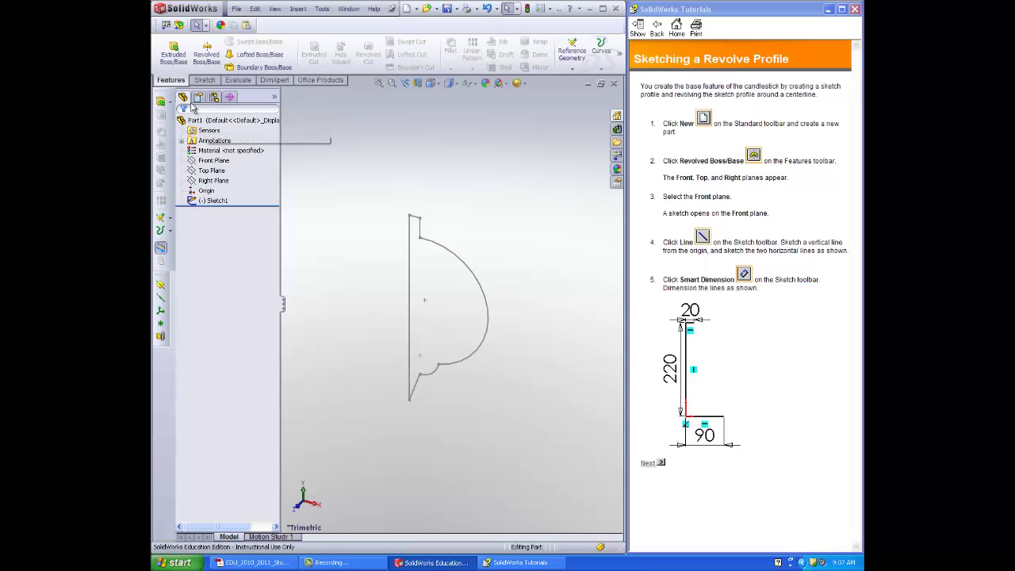
left_click(206, 54)
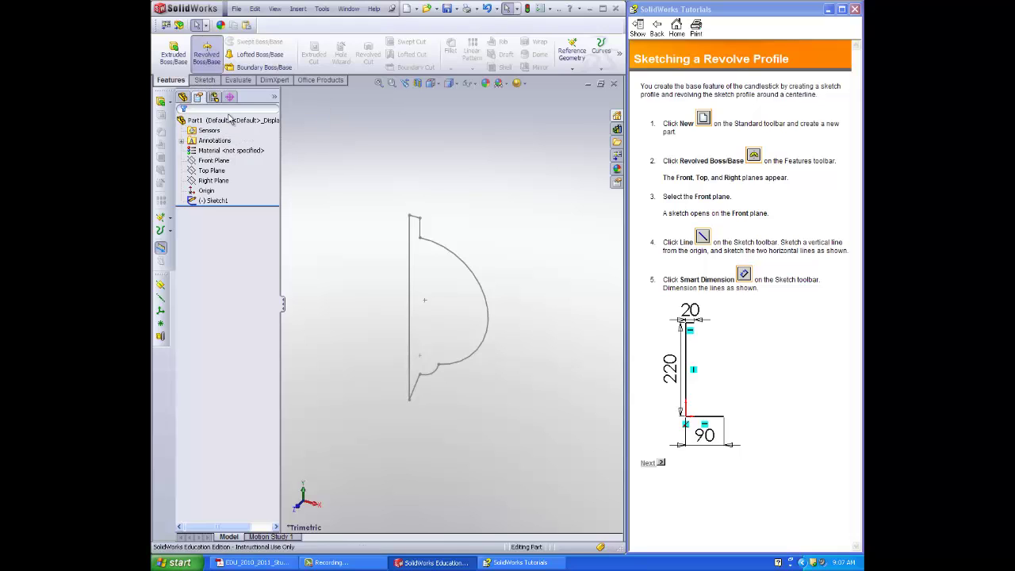
left_click(410, 272)
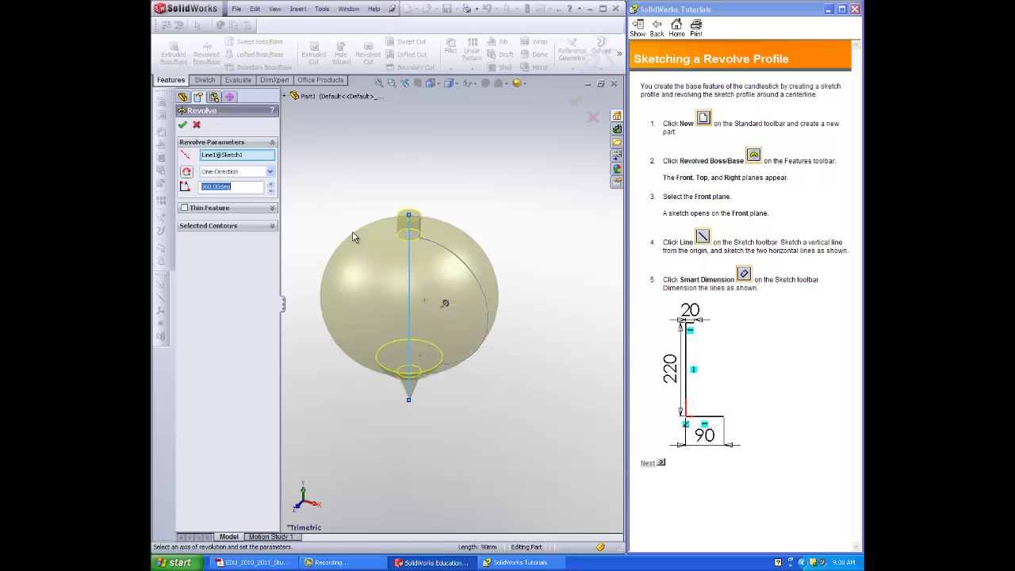
left_click(181, 125)
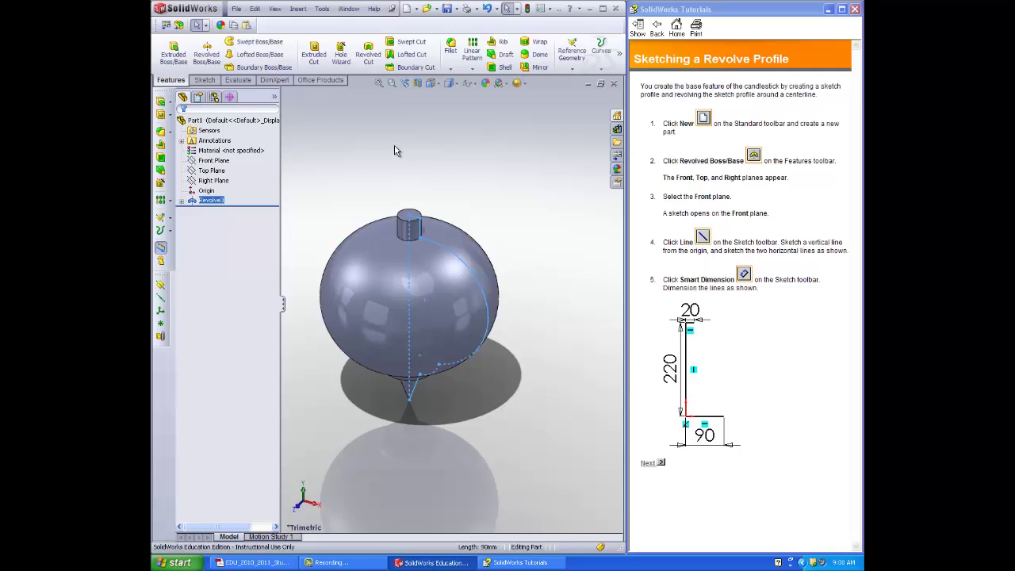
Roll and rotate the view to inspect the spinning top from below
right_click(443, 168)
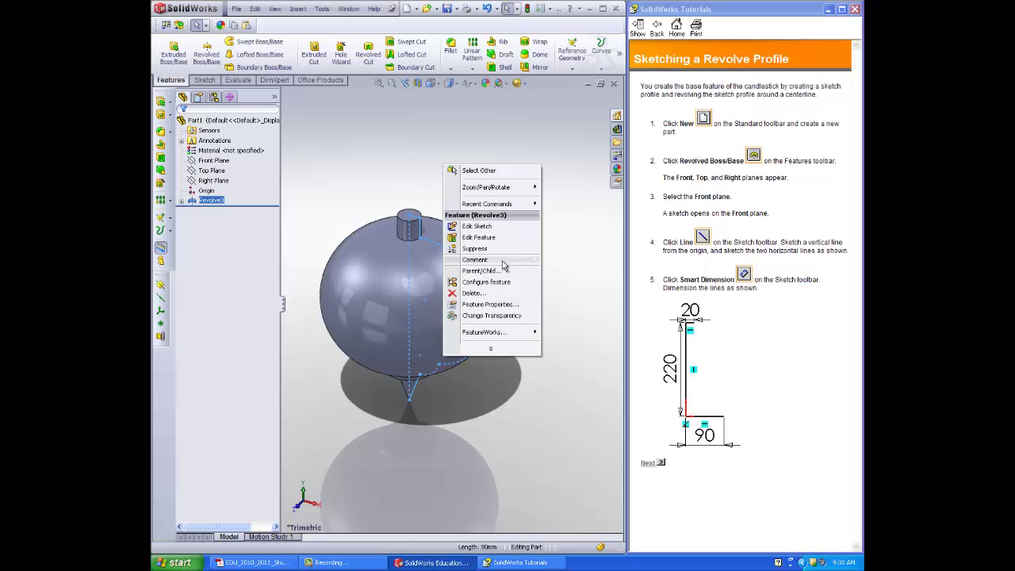
mouse_move(486, 187)
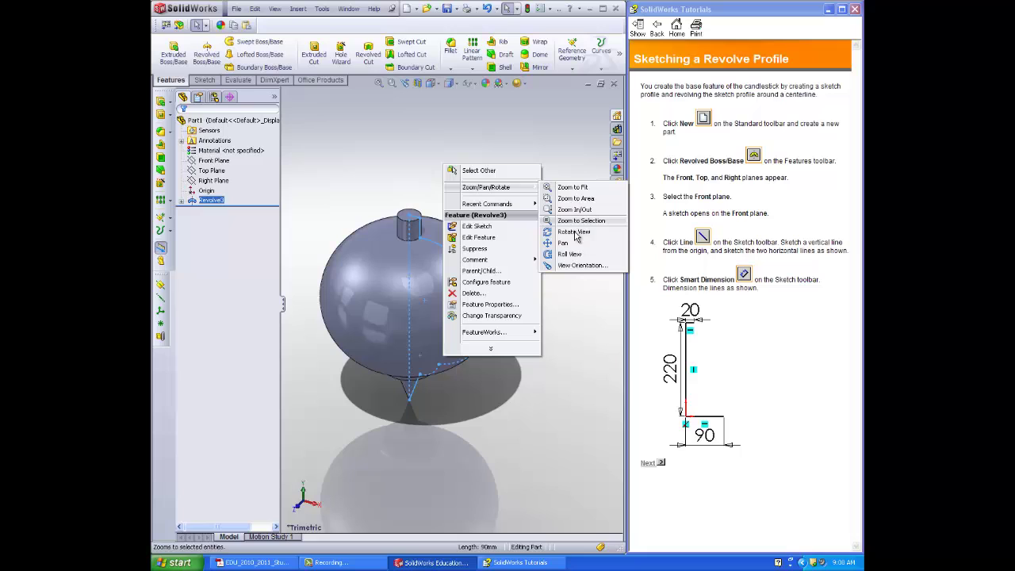
left_click(576, 255)
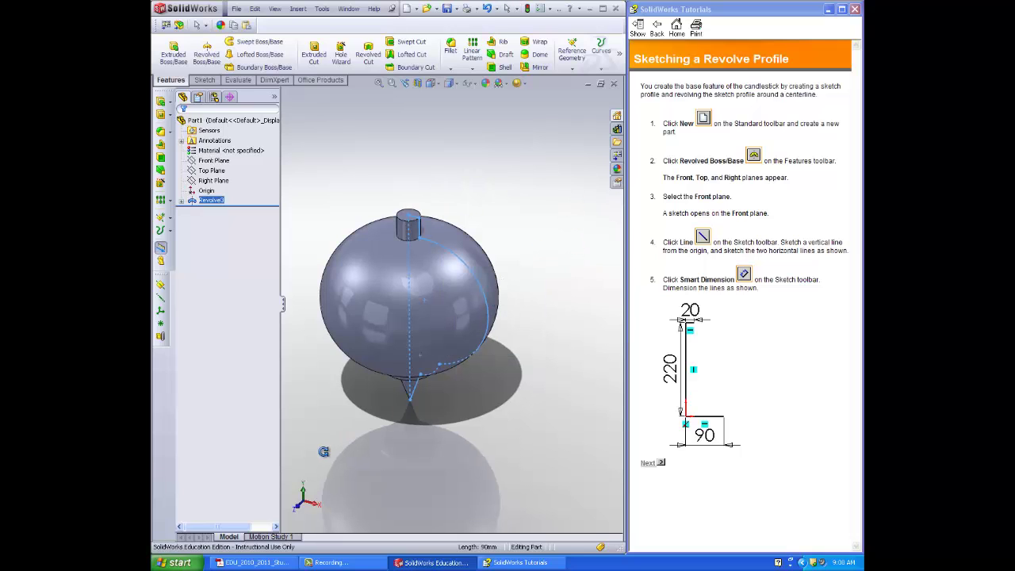
mouse_move(325, 450)
left_mouse_down()
mouse_move(307, 419)
mouse_move(475, 428)
left_mouse_up()
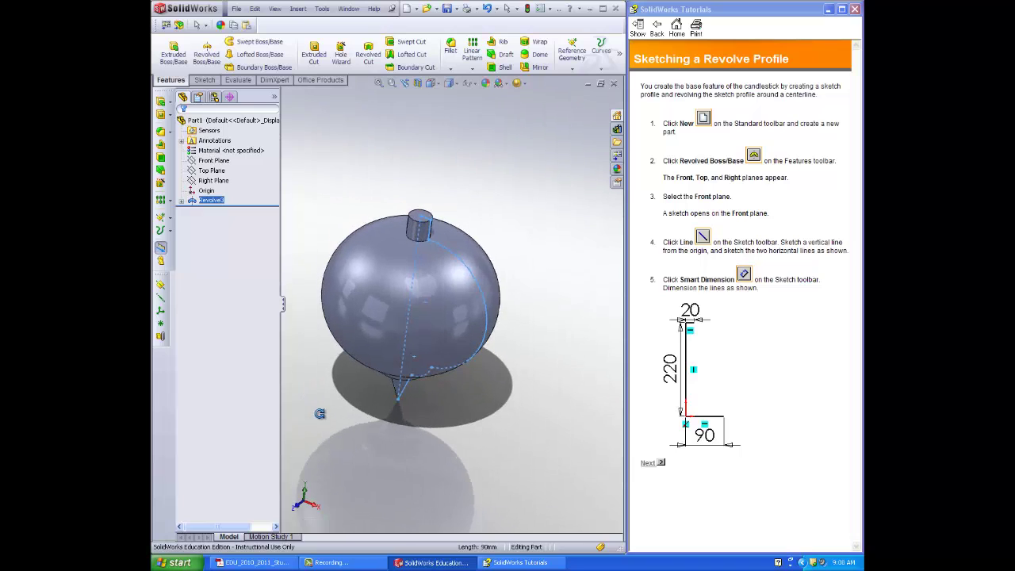
right_click(502, 428)
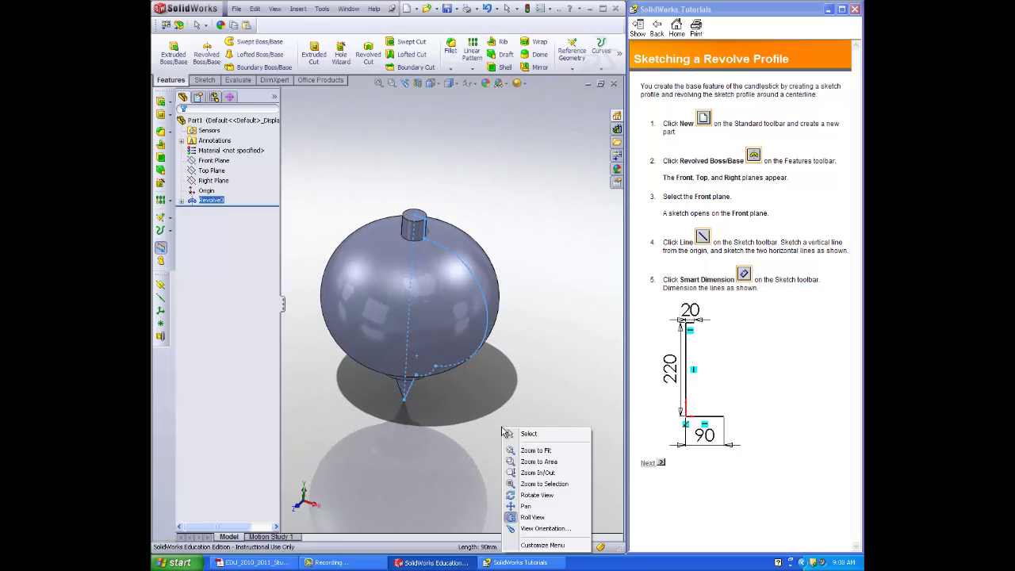
left_click(531, 494)
left_click_drag(499, 432, 498, 390)
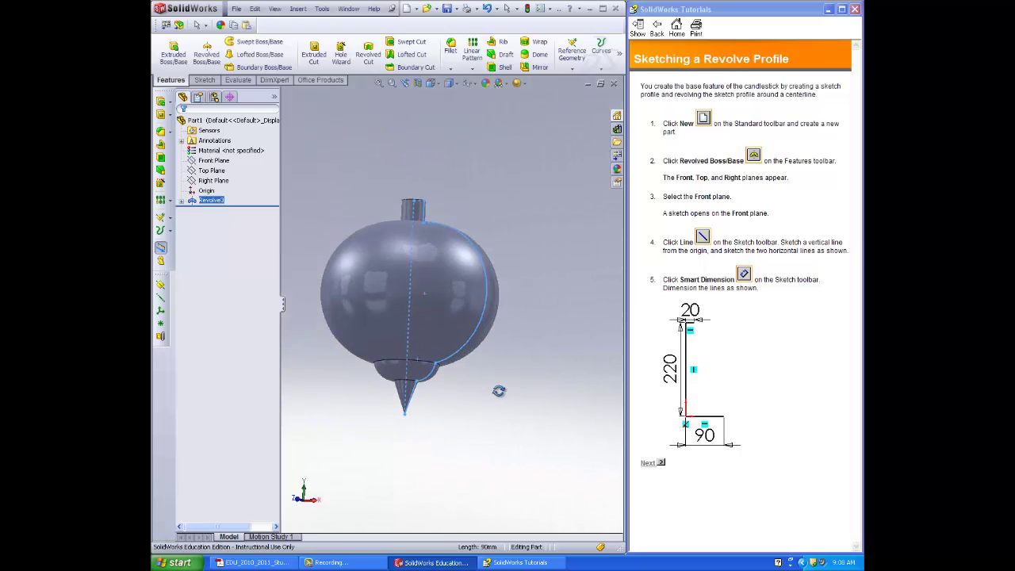
left_click(252, 562)
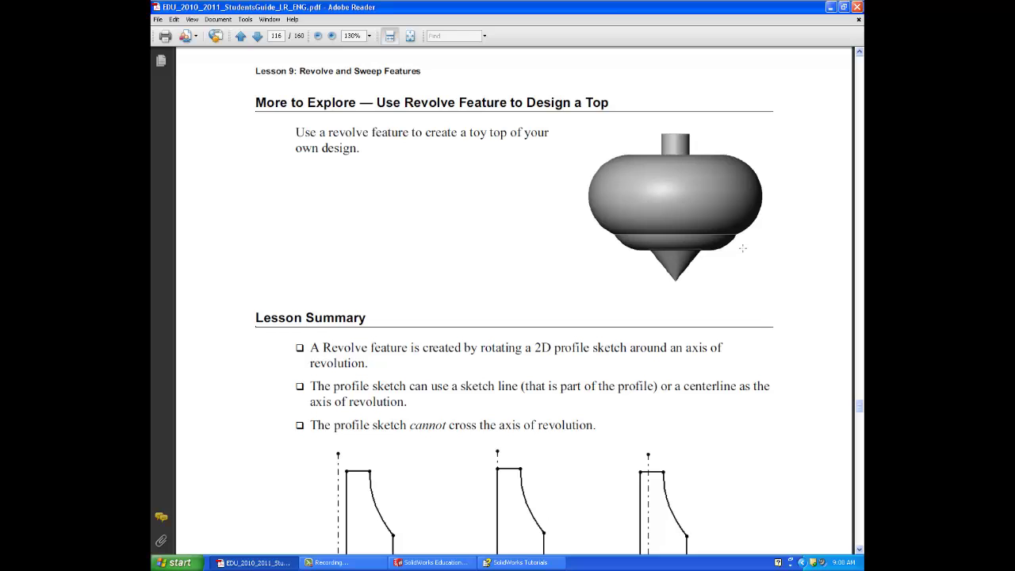
left_click(432, 562)
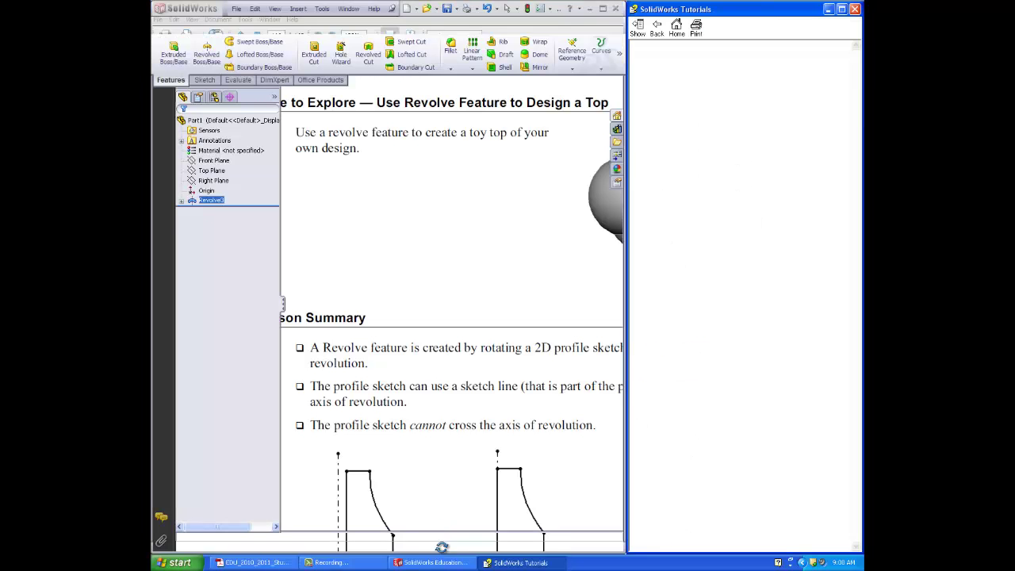
left_click(321, 562)
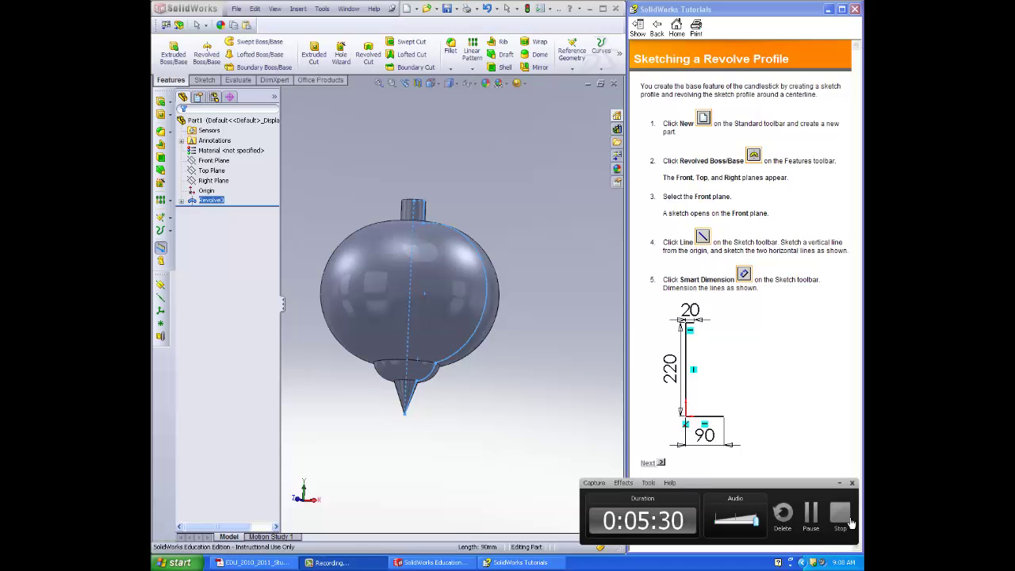